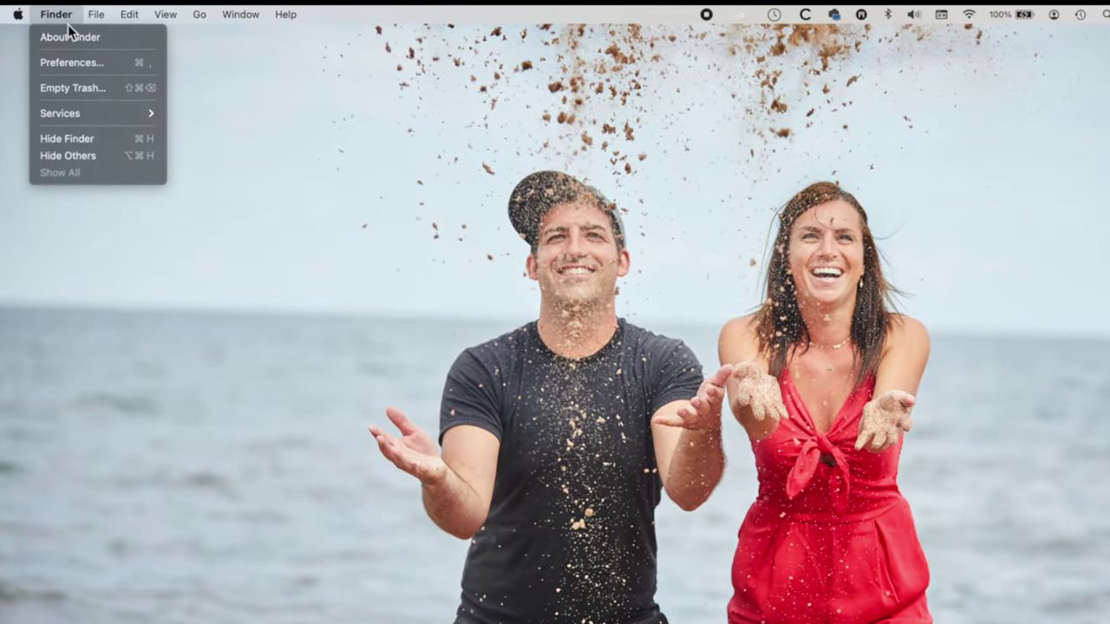
Step: Check in Finder's General preferences which disk types are shown on the desktop, and close the preferences
click(72, 63)
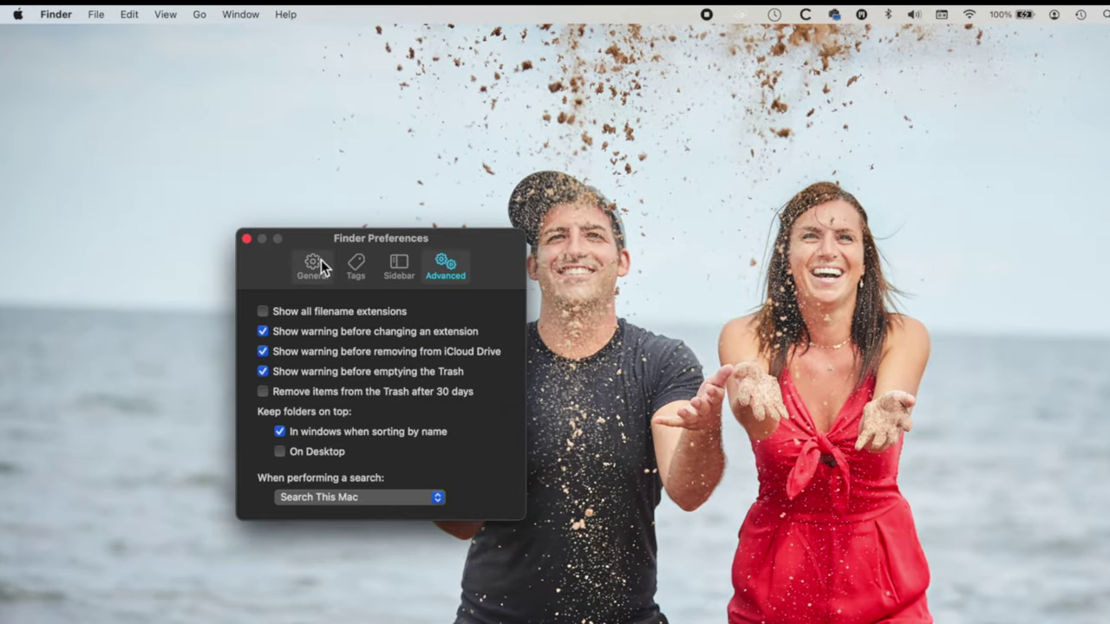
click(314, 265)
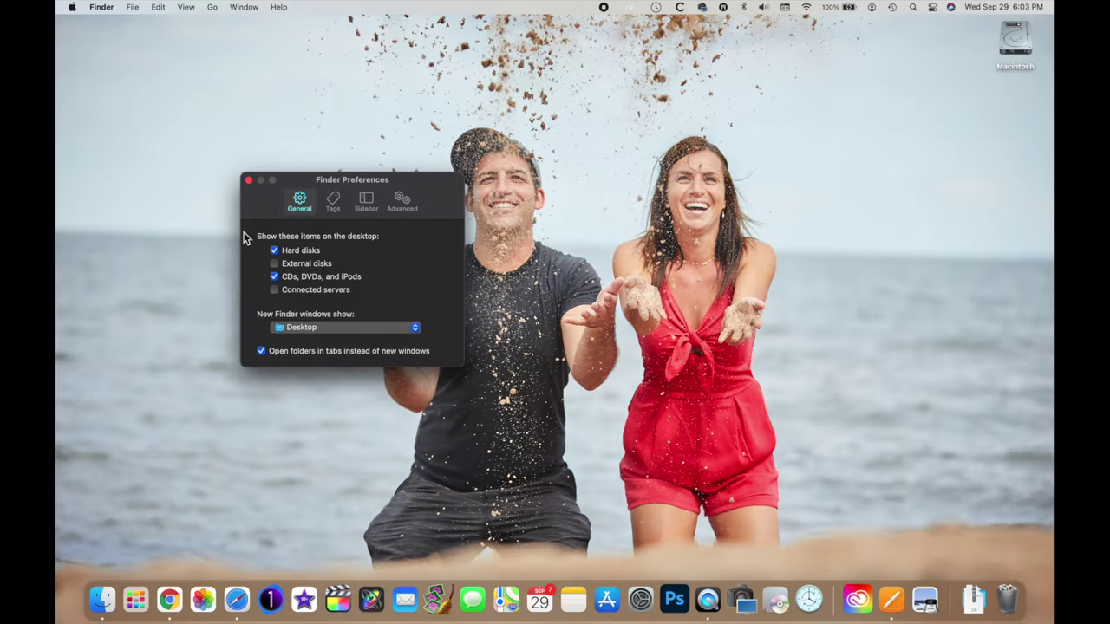
click(248, 183)
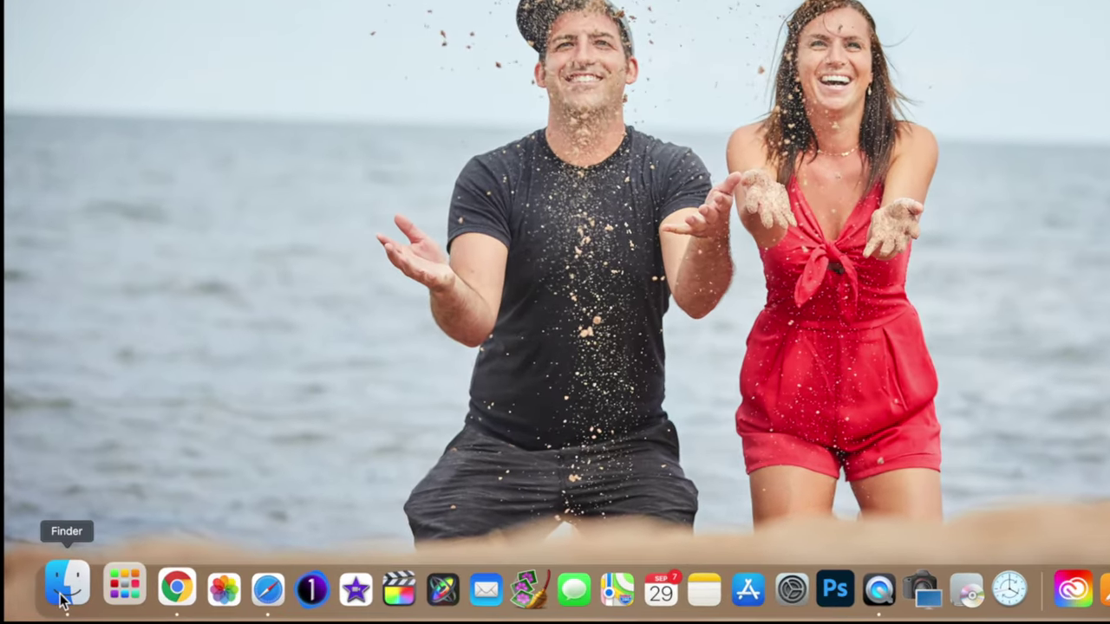
Step: Open a Finder window and locate the connected Extreme SSD drive among the locations
click(61, 597)
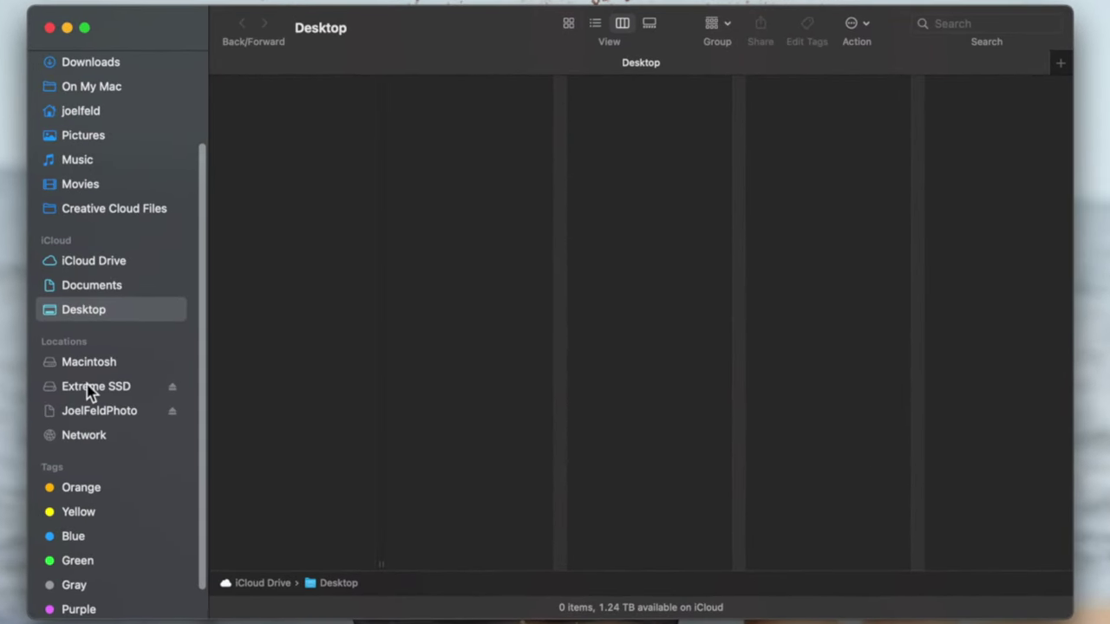
click(87, 388)
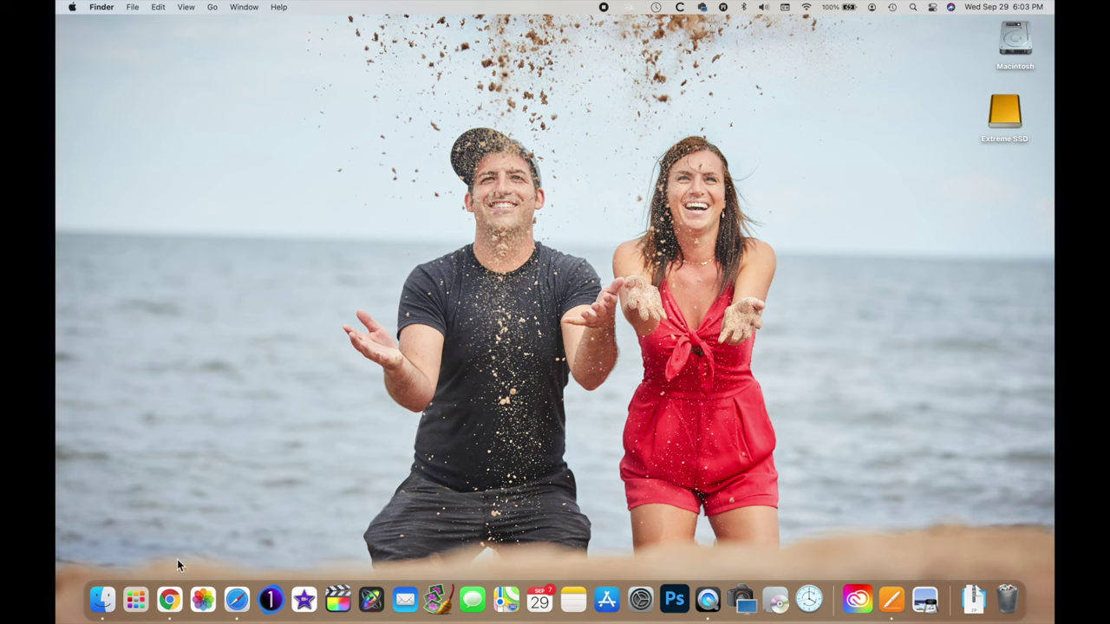
Step: Launch Disk Utility from the Utilities folder in Applications and close the Finder window
click(102, 600)
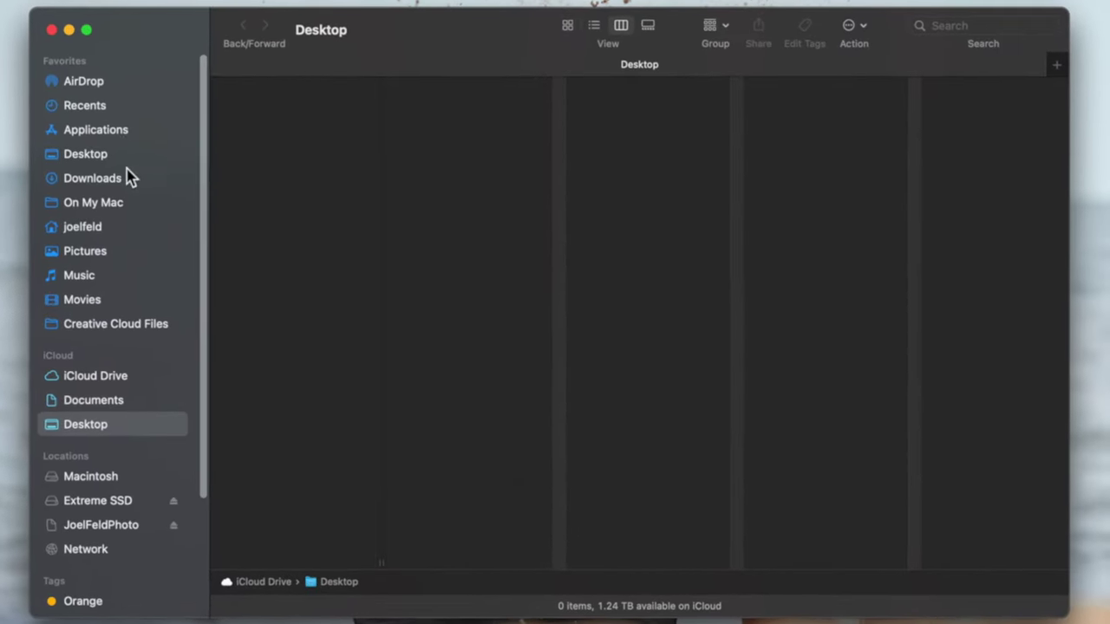
click(142, 153)
scroll(351, 241, up, 20)
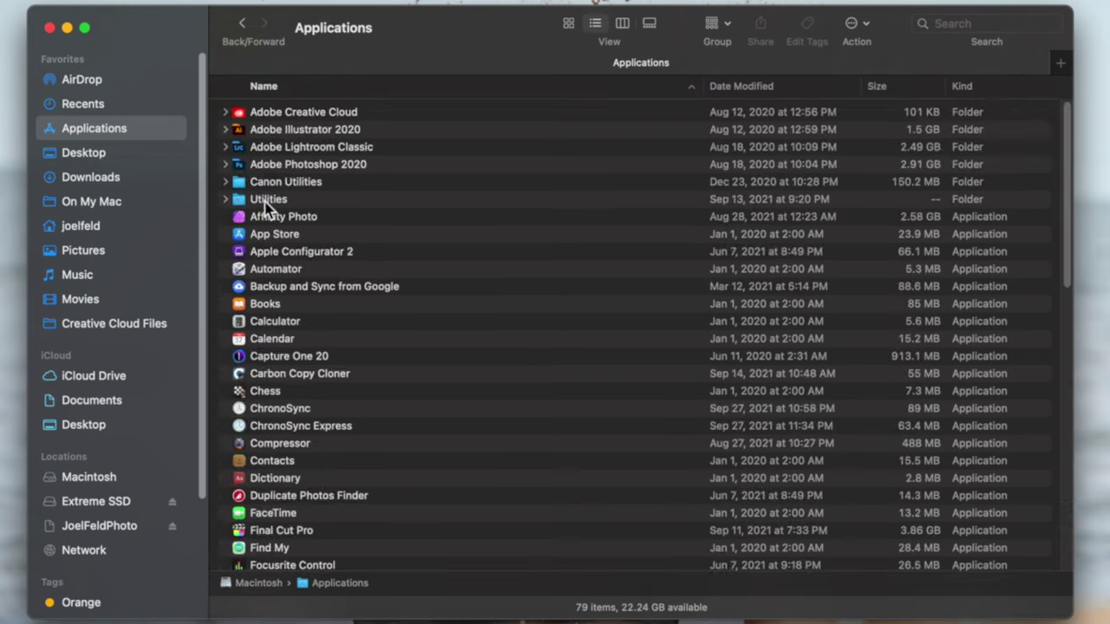
double_click(266, 201)
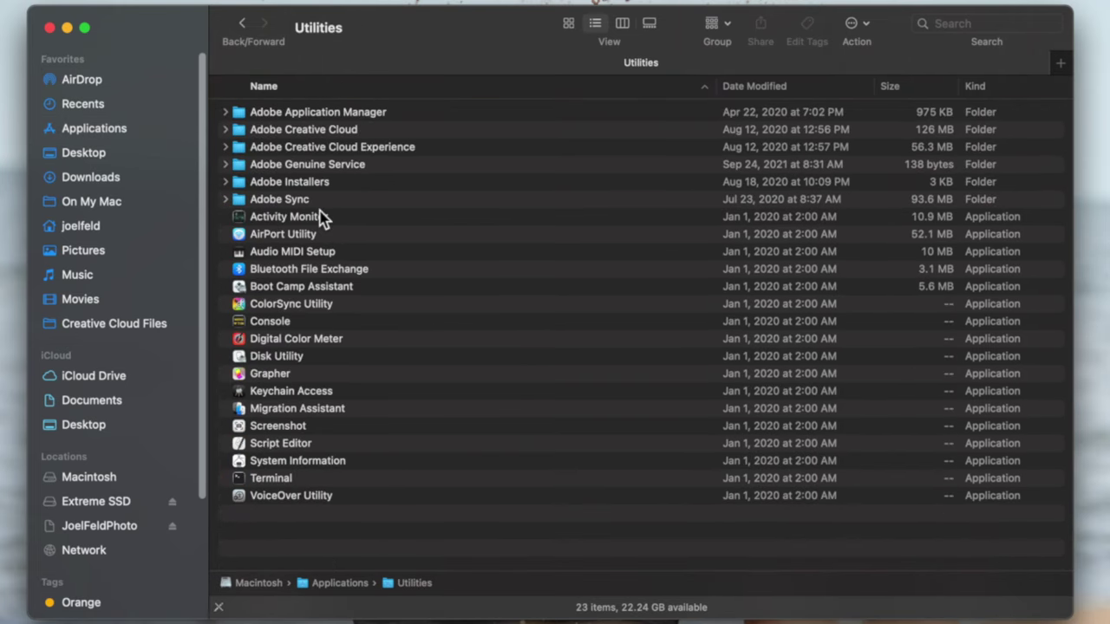
click(312, 358)
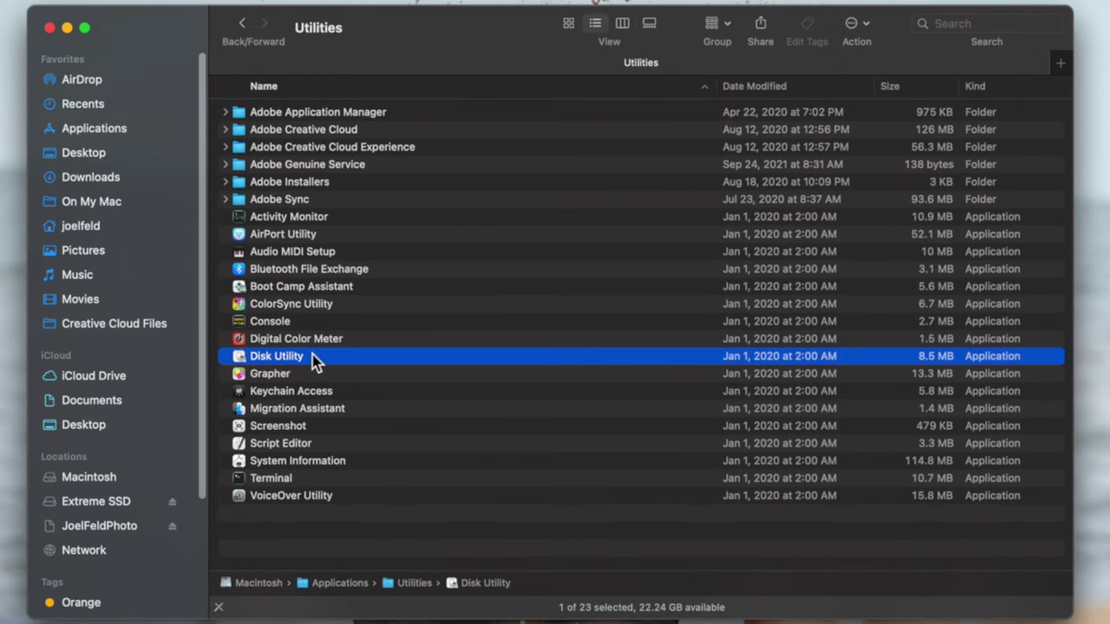
double_click(315, 363)
click(50, 28)
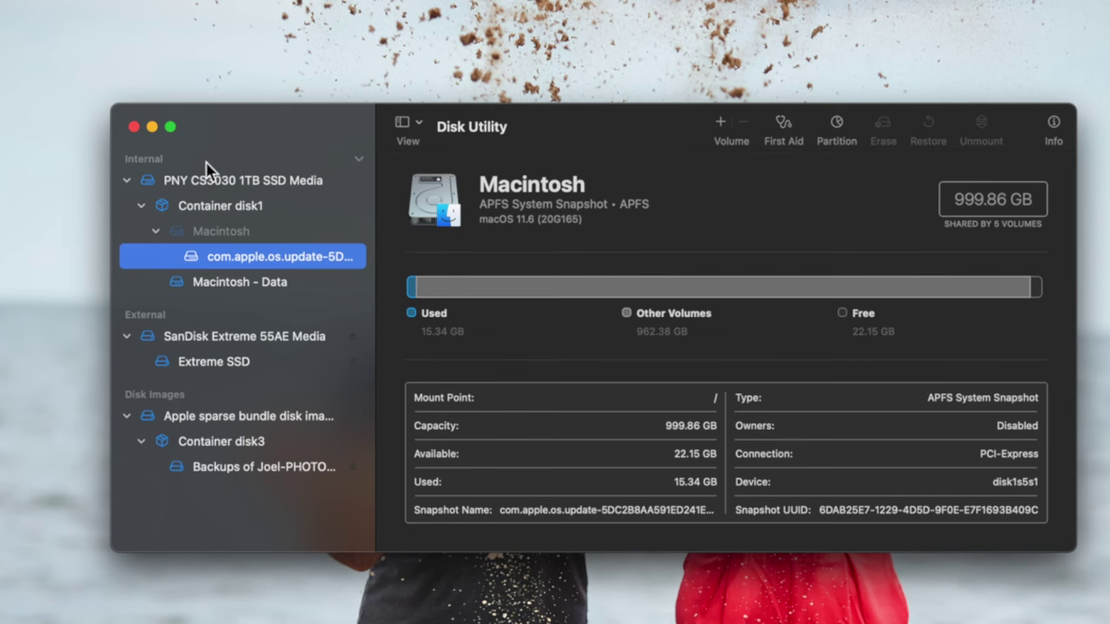
Step: Set the Disk Utility sidebar to show only volumes
click(418, 122)
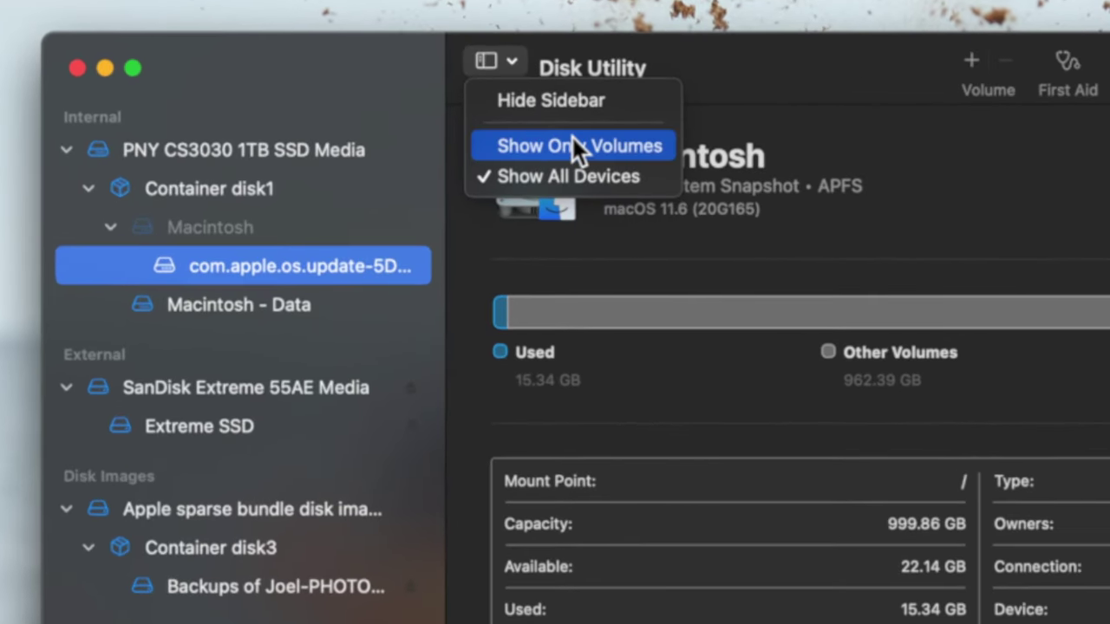
click(572, 139)
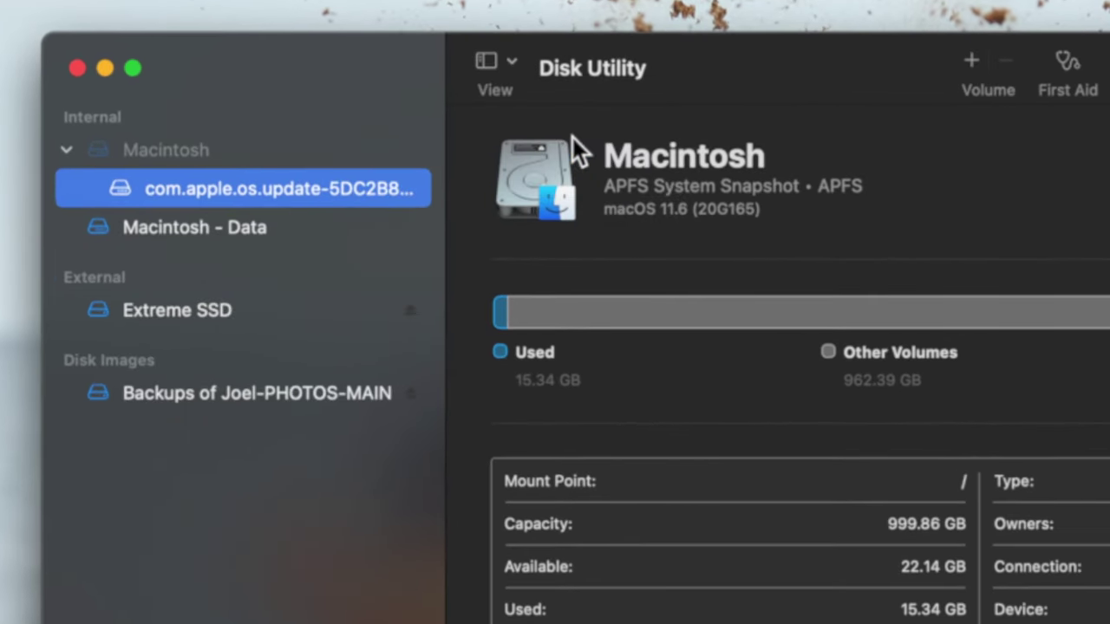
Step: Examine the internal Macintosh volume, its com.apple.os.update snapshot and the Macintosh - Data volume
click(138, 149)
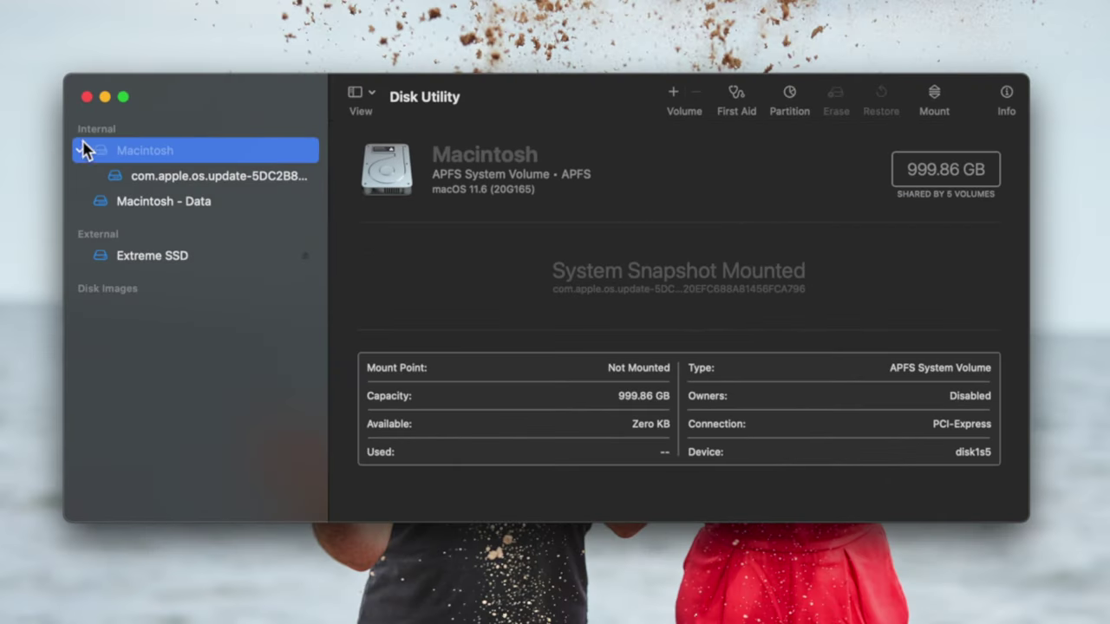
click(80, 151)
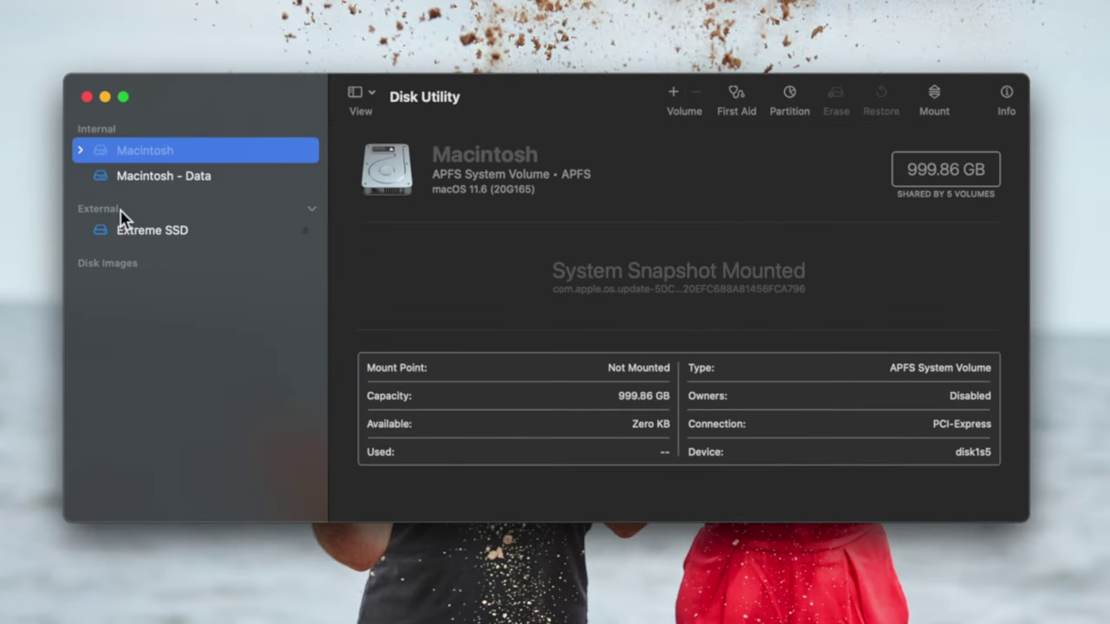
click(80, 151)
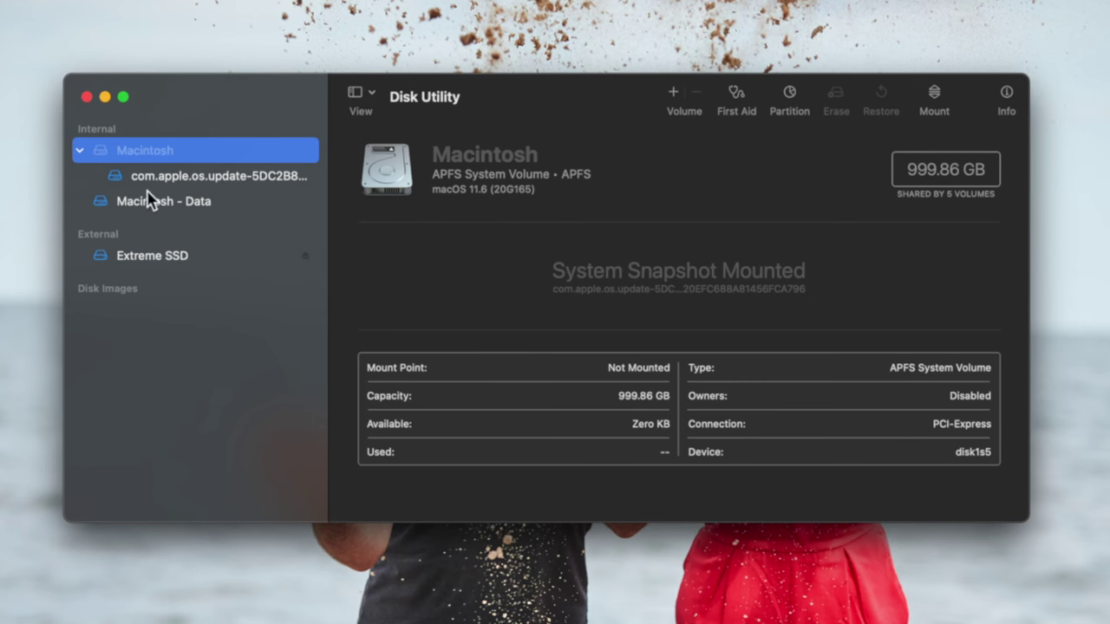
click(161, 201)
click(154, 158)
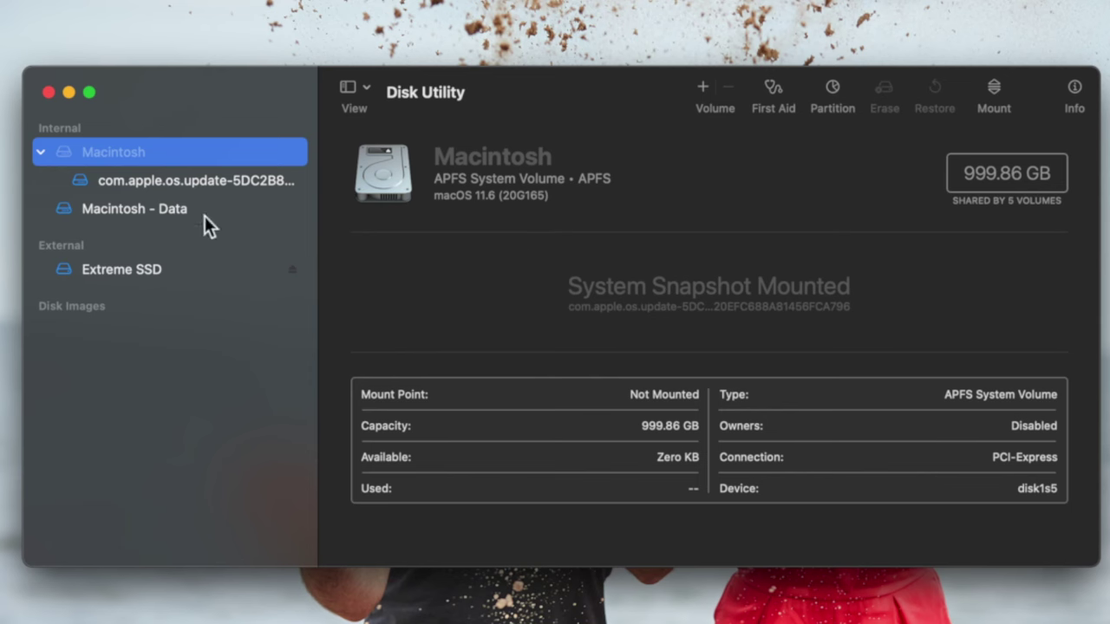
click(194, 187)
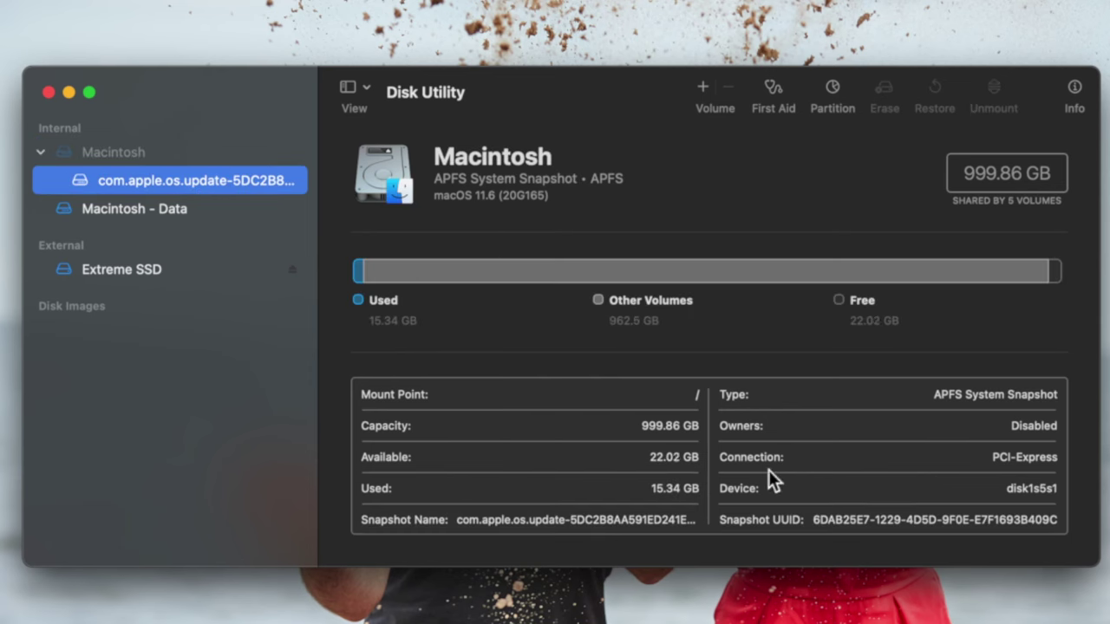
click(179, 213)
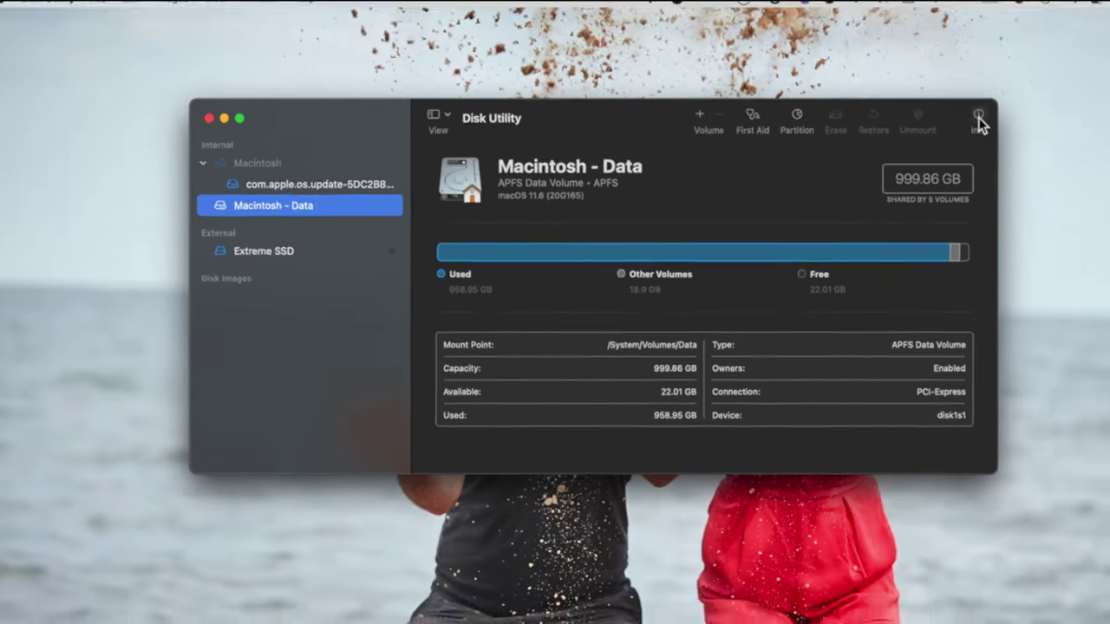
Step: Open the detailed info of the Macintosh - Data volume and read through its properties
click(1074, 86)
scroll(257, 161, down, 5)
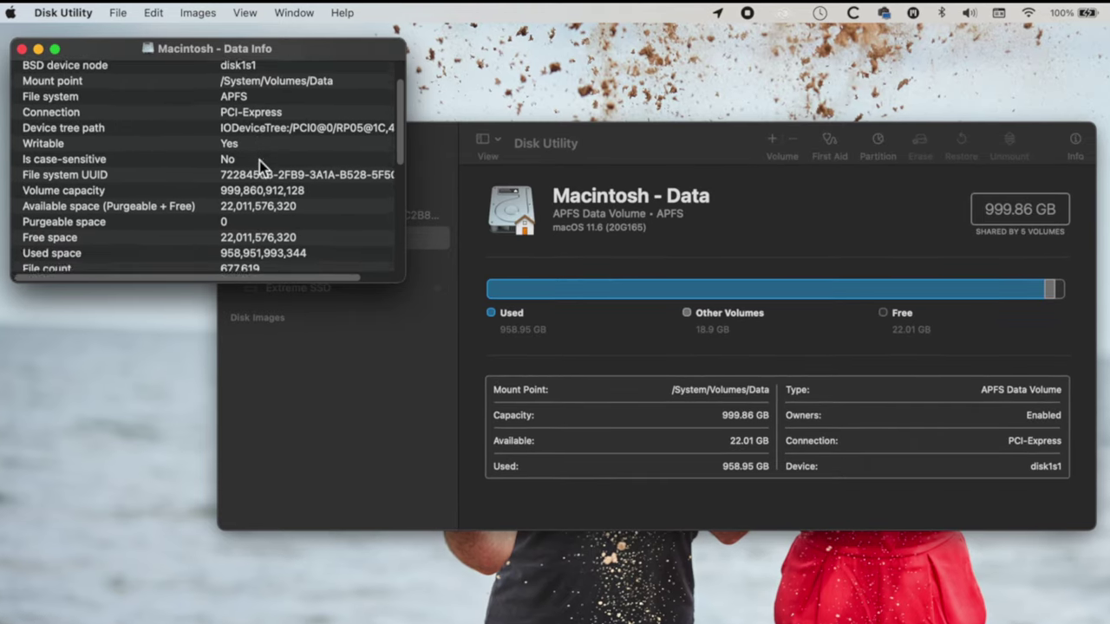
scroll(260, 161, down, 8)
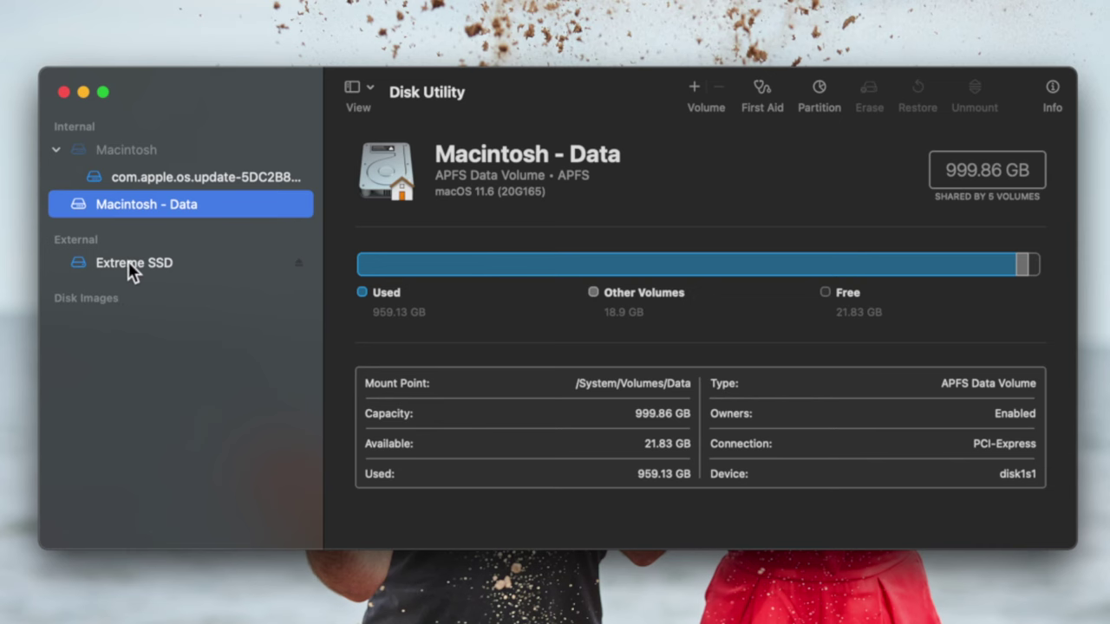
Step: Select the external Extreme SSD volume and check its file system format
click(130, 263)
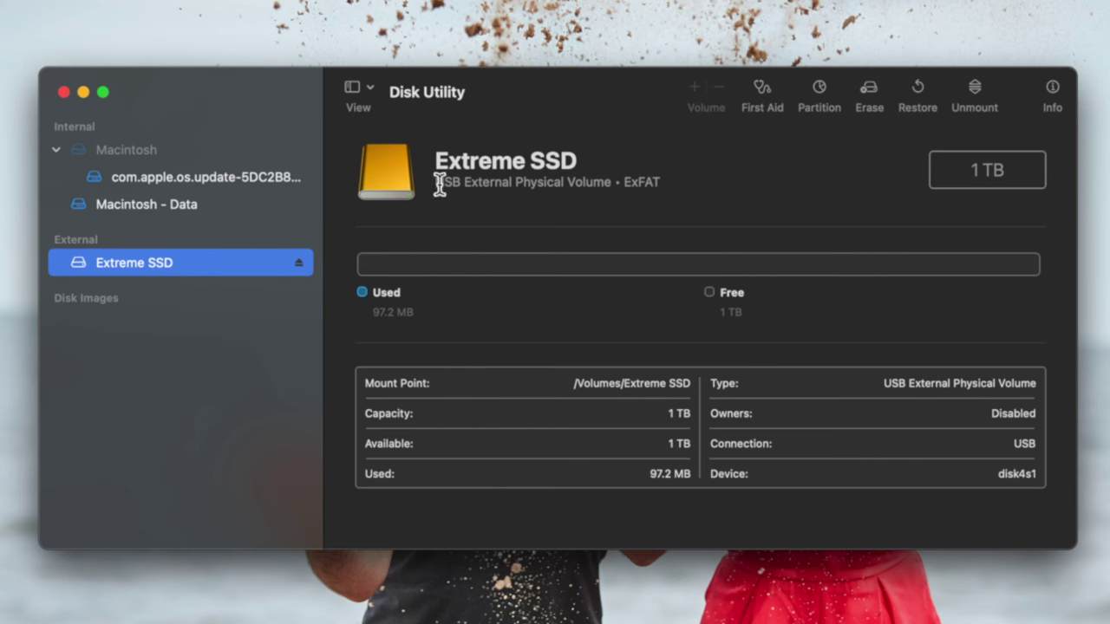
drag(439, 184, 457, 185)
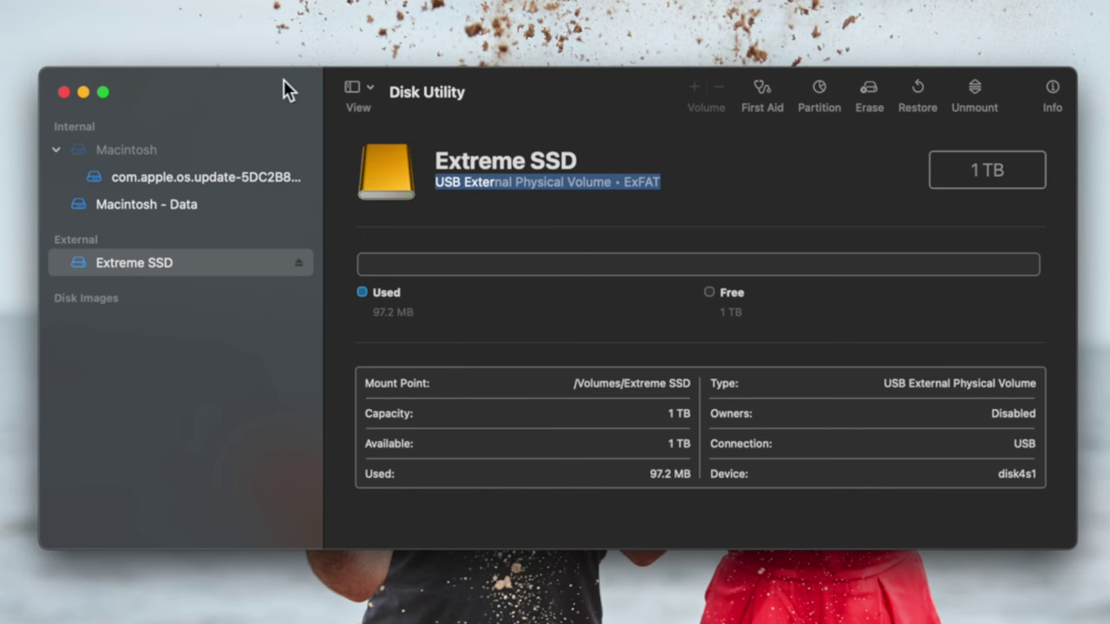
Step: Erase the external Extreme SSD volume with the APFS format, keeping the name Extreme SSD
click(134, 262)
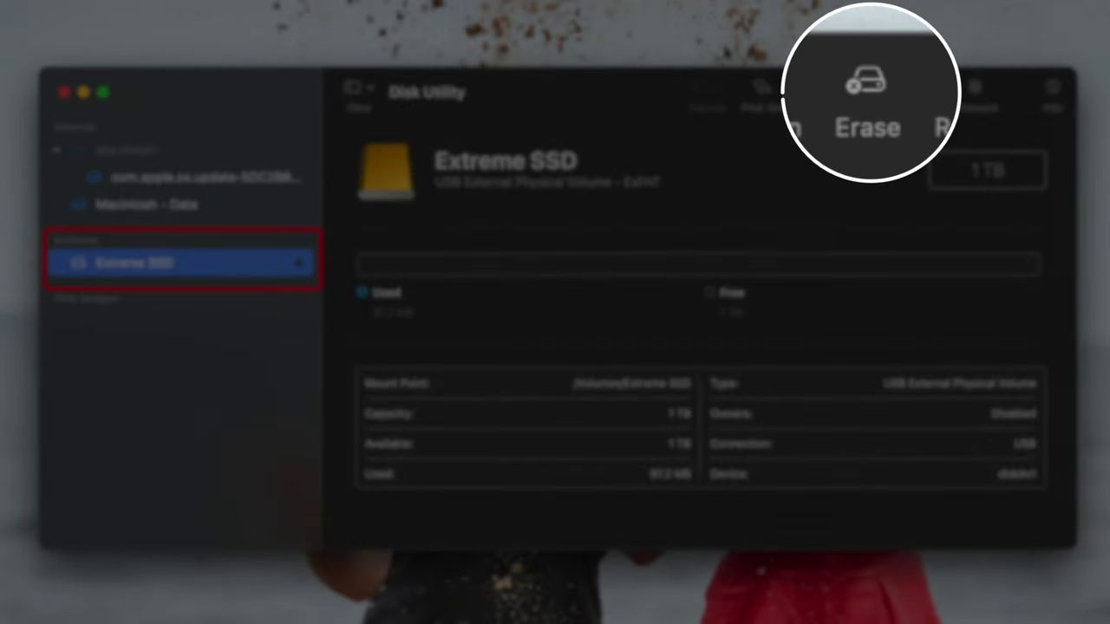
click(873, 94)
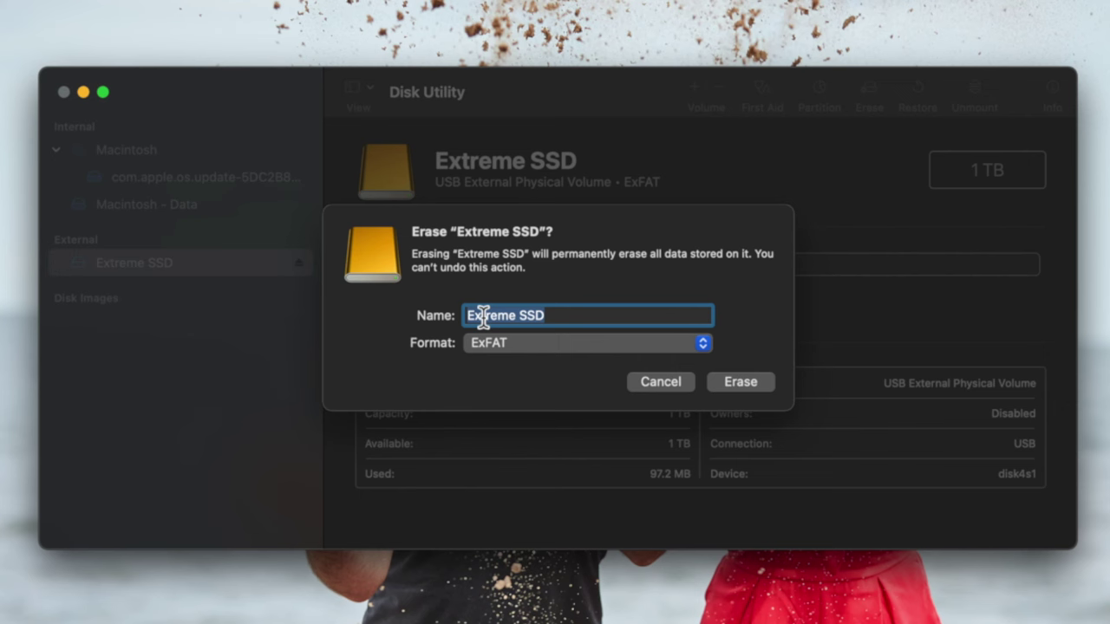
click(493, 342)
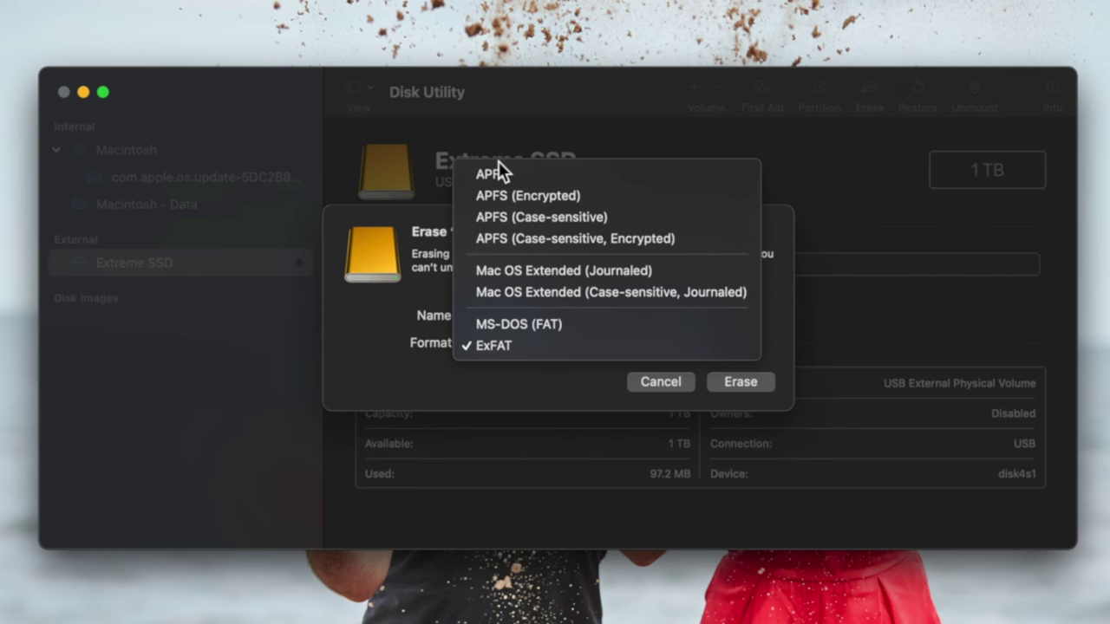
click(513, 182)
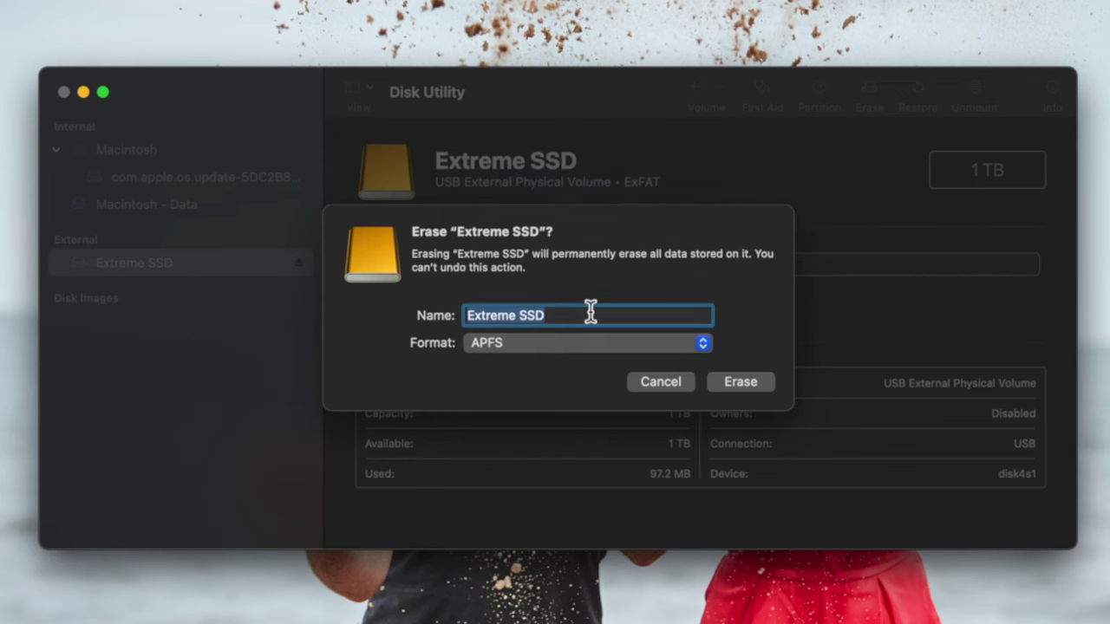
click(740, 382)
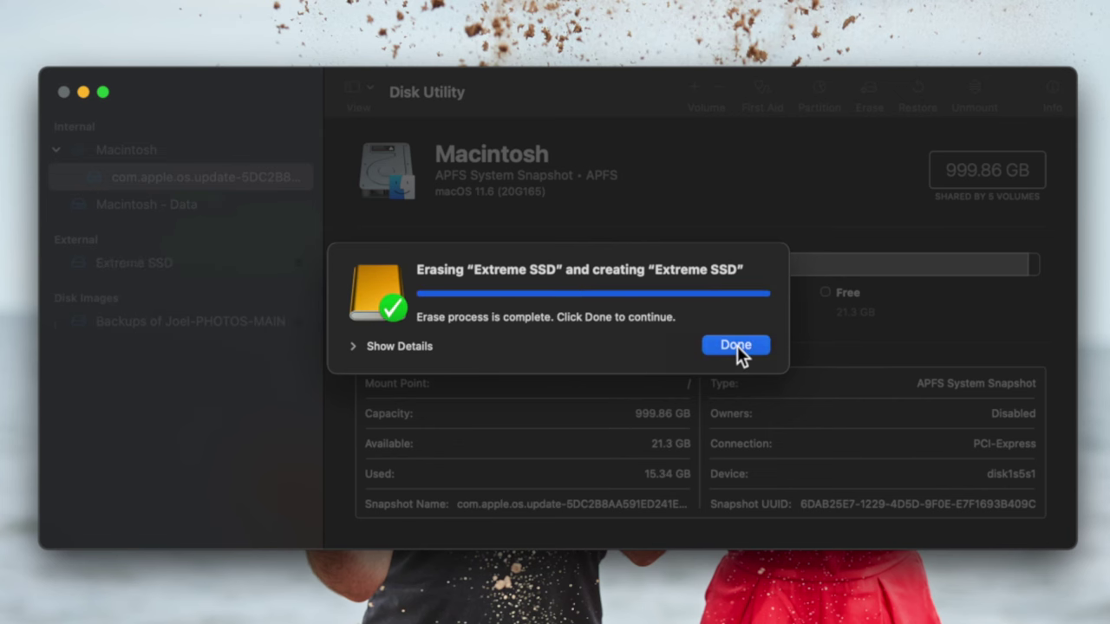
click(737, 345)
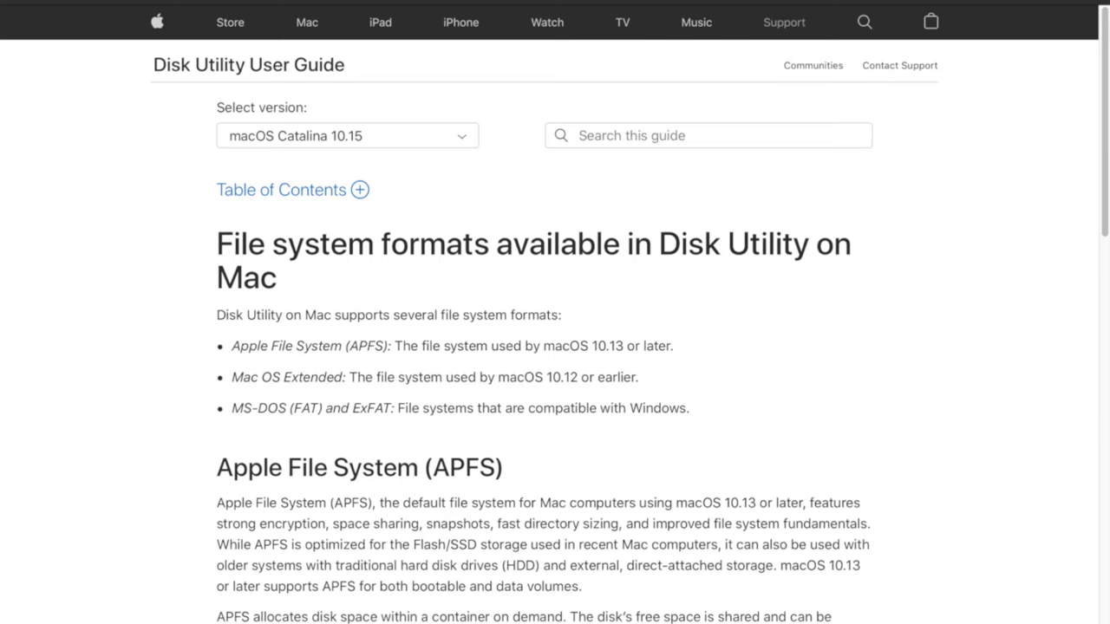
Step: Read Apple's Disk Utility guide on file system formats, highlighting the APFS, Mac OS Extended, and MS-DOS (FAT) and ExFAT entries
scroll(264, 321, down, 1)
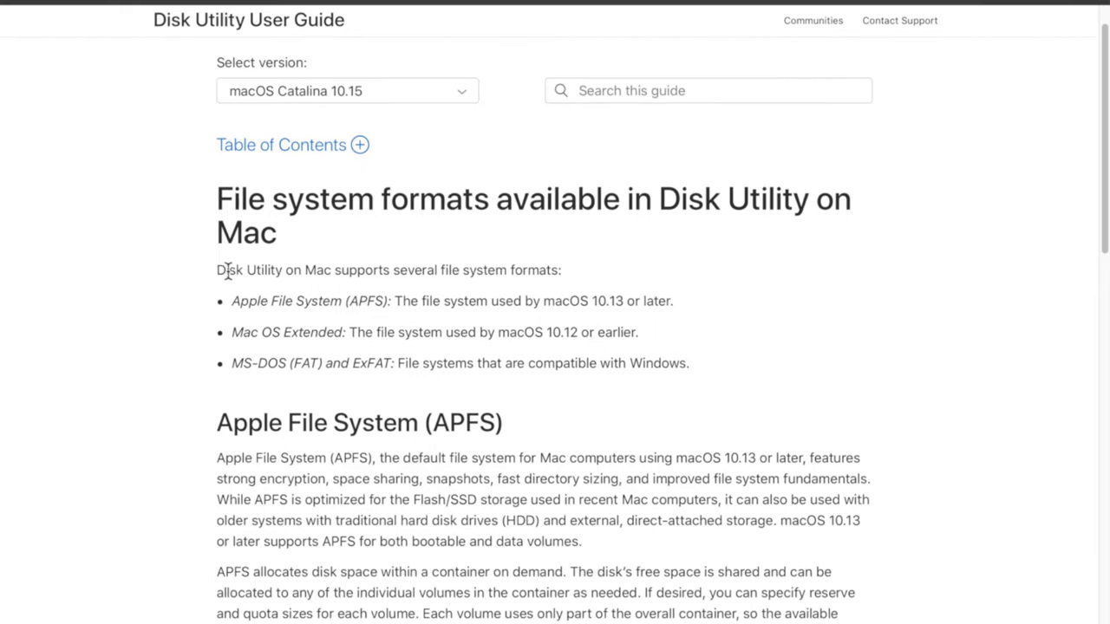
drag(276, 198, 482, 245)
click(488, 232)
scroll(420, 224, down, 1)
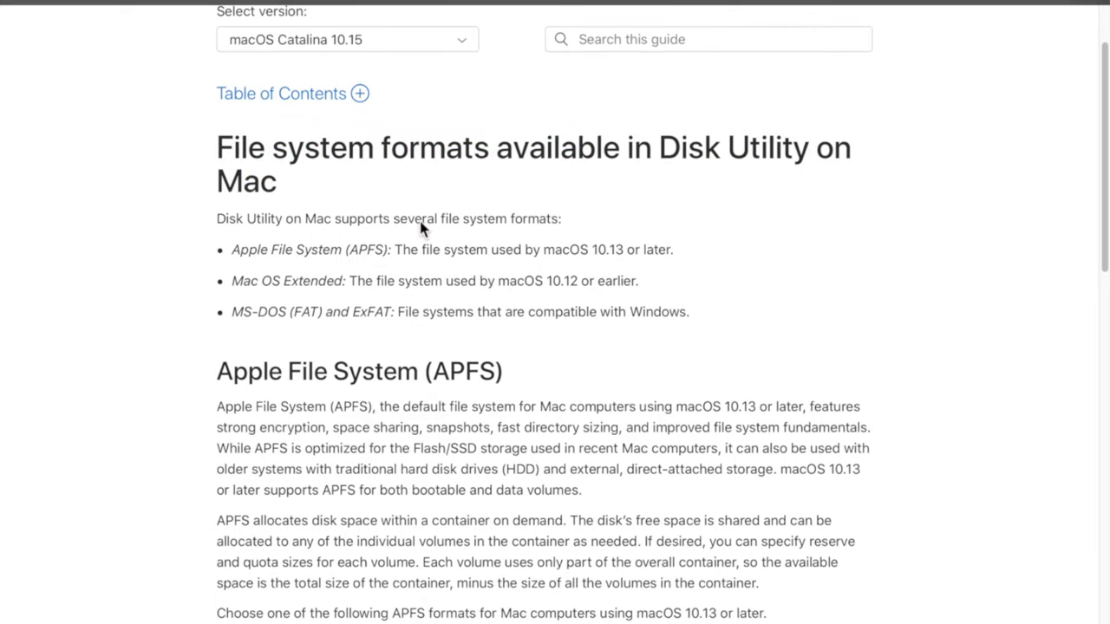
drag(253, 252, 399, 257)
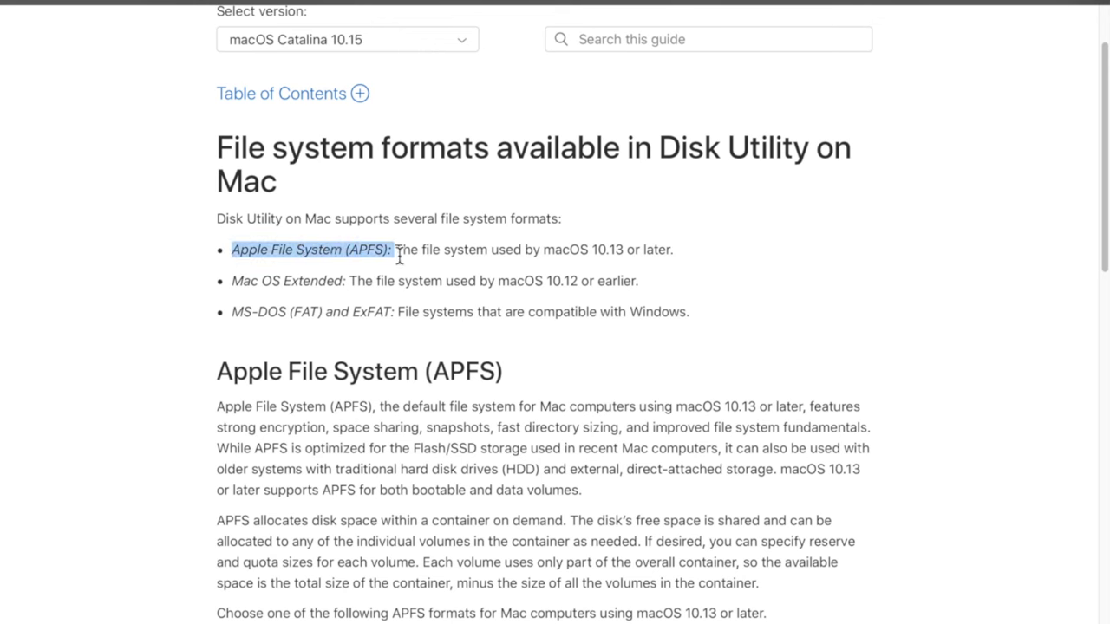
click(576, 262)
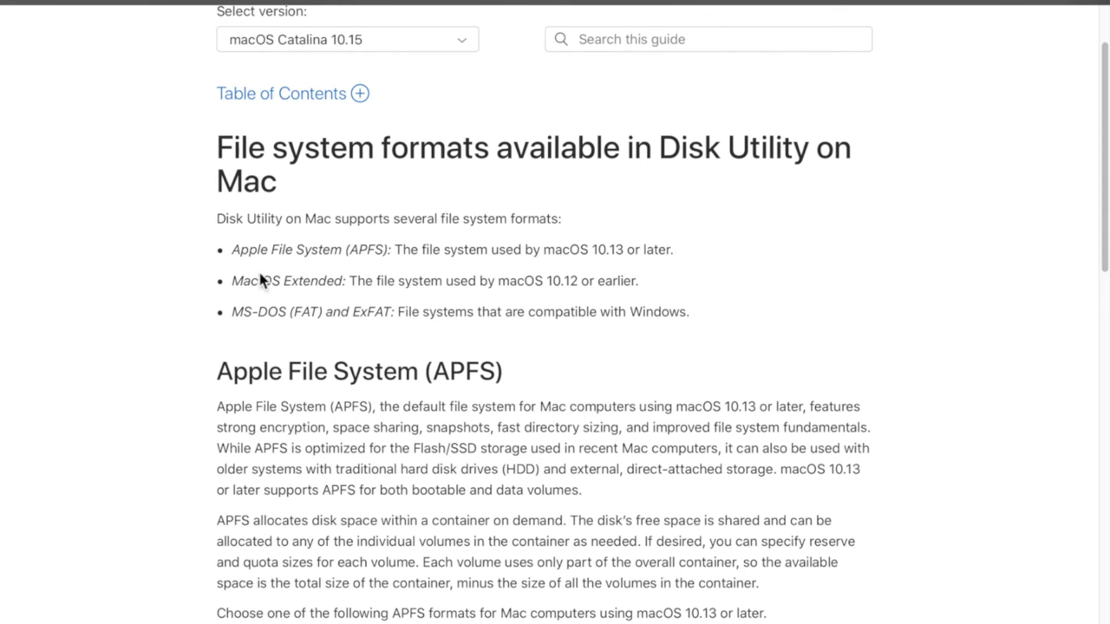
drag(233, 285, 332, 286)
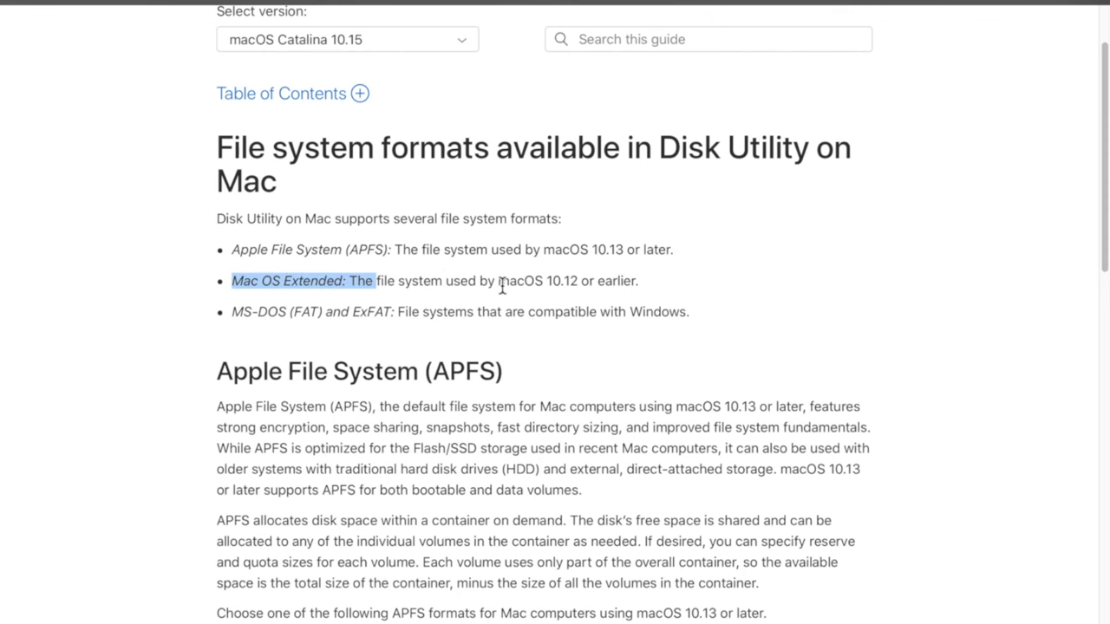
scroll(503, 288, down, 1)
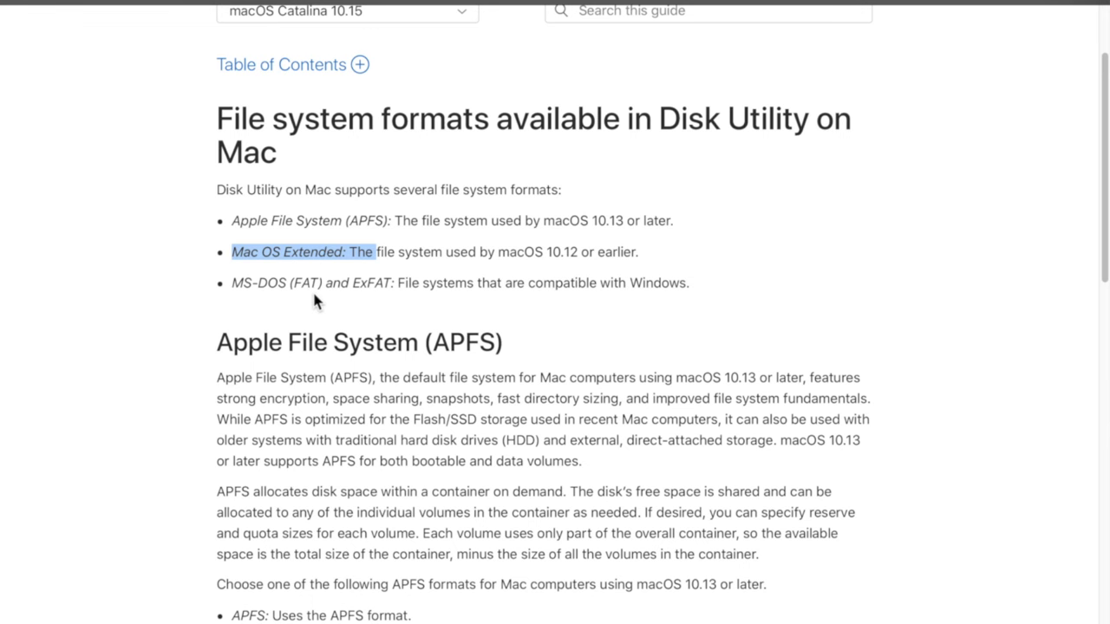
click(314, 299)
drag(231, 283, 414, 289)
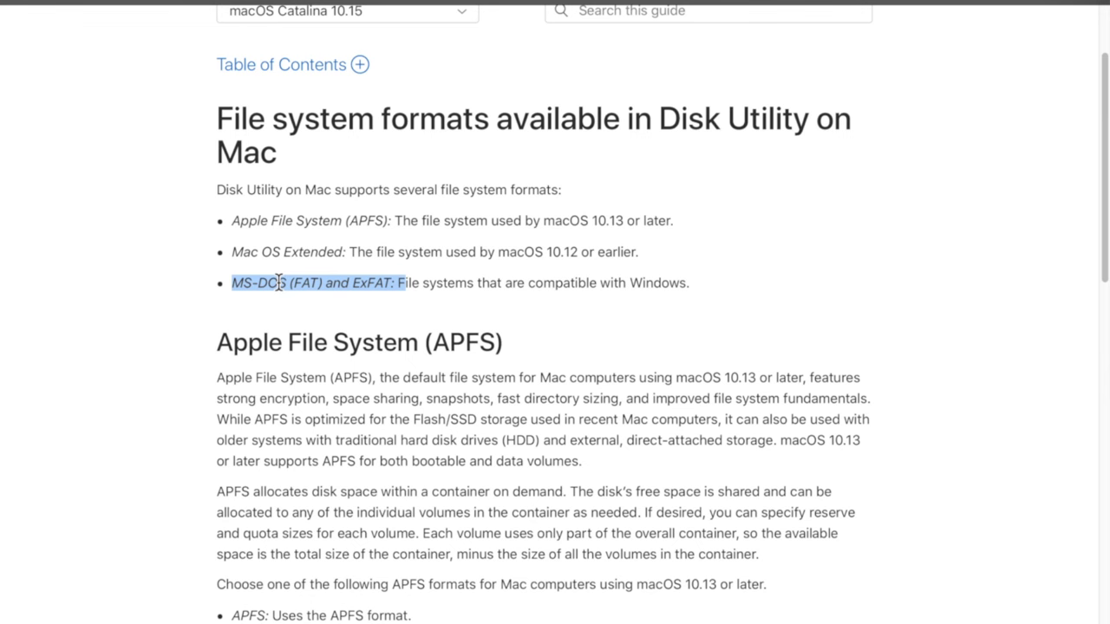
Step: Read the Windows-compatible entry of the format list, then examine the APFS and Mac OS Extended sections of the guide
click(424, 292)
drag(401, 291, 681, 294)
click(680, 295)
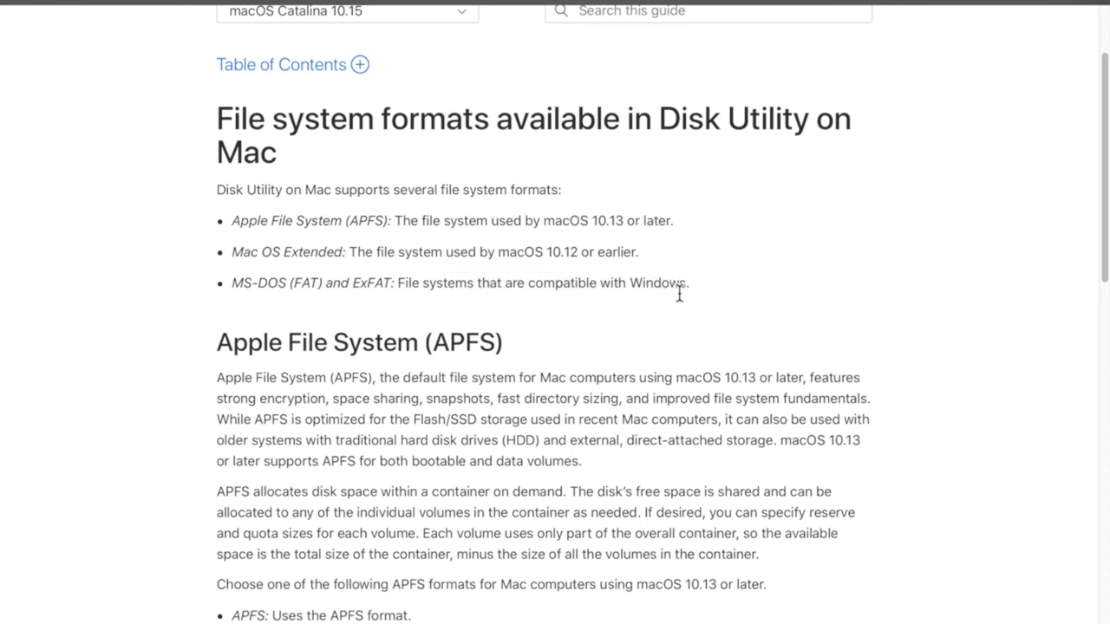
scroll(680, 295, down, 1)
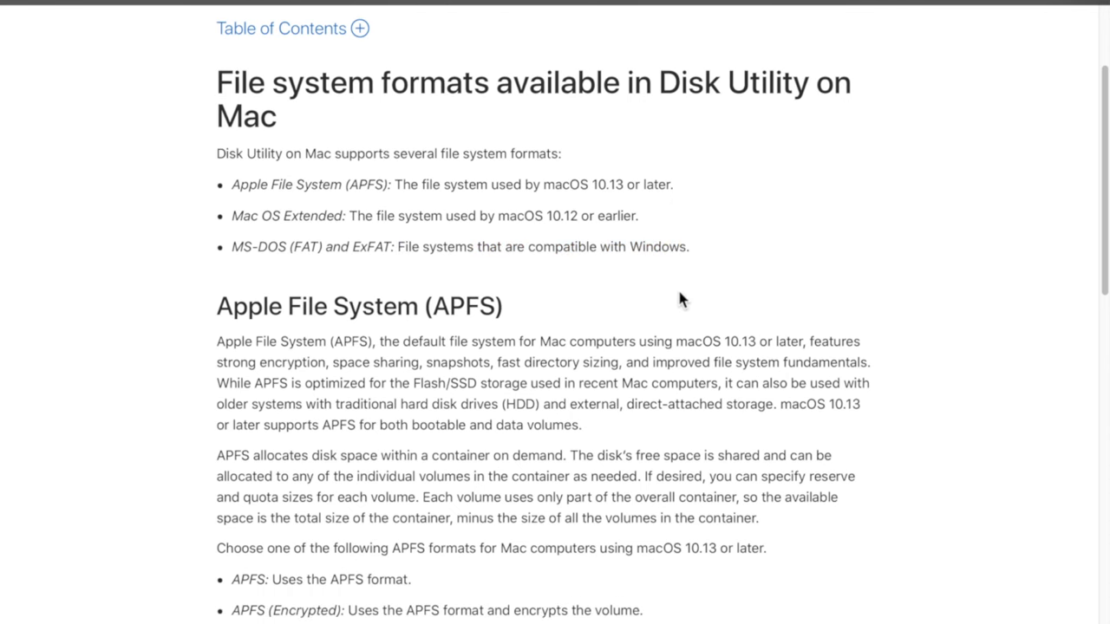
scroll(680, 293, down, 5)
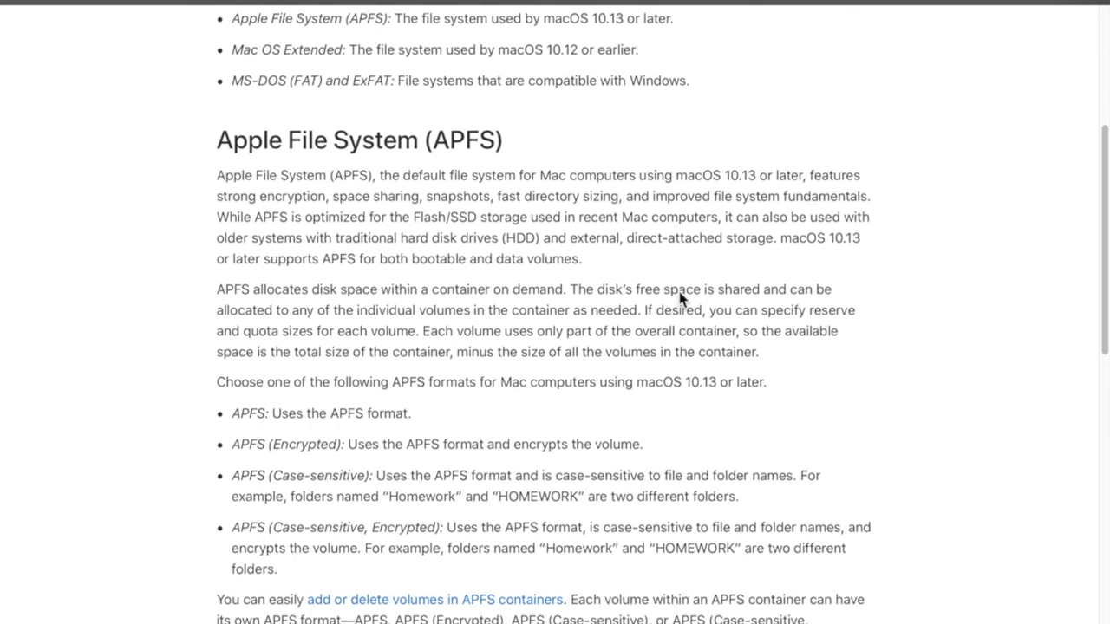
scroll(680, 297, down, 9)
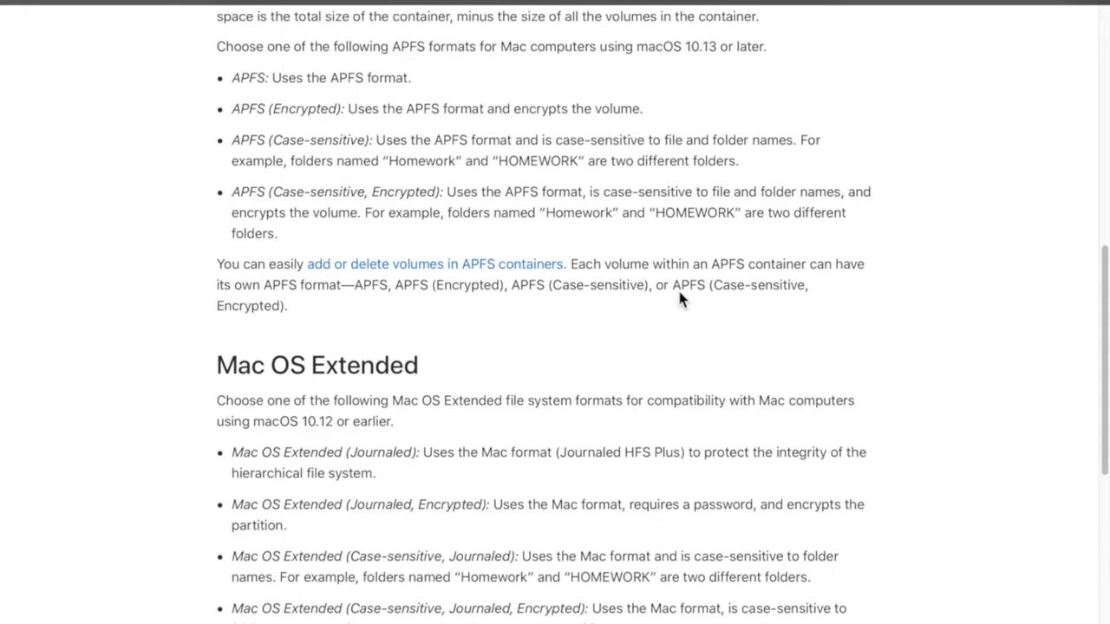
scroll(680, 298, up, 15)
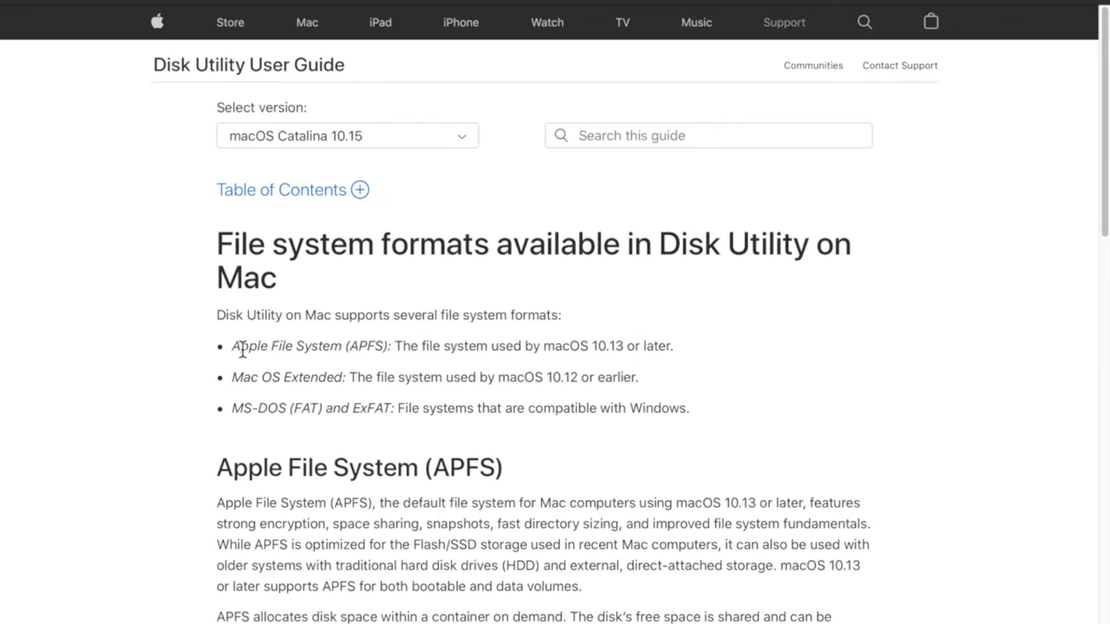
Step: Examine the APFS format variants in the guide, highlighting the Encrypted and Case-sensitive entries and the Homework/HOMEWORK folder example
scroll(242, 348, down, 5)
drag(265, 427, 335, 428)
drag(282, 459, 345, 466)
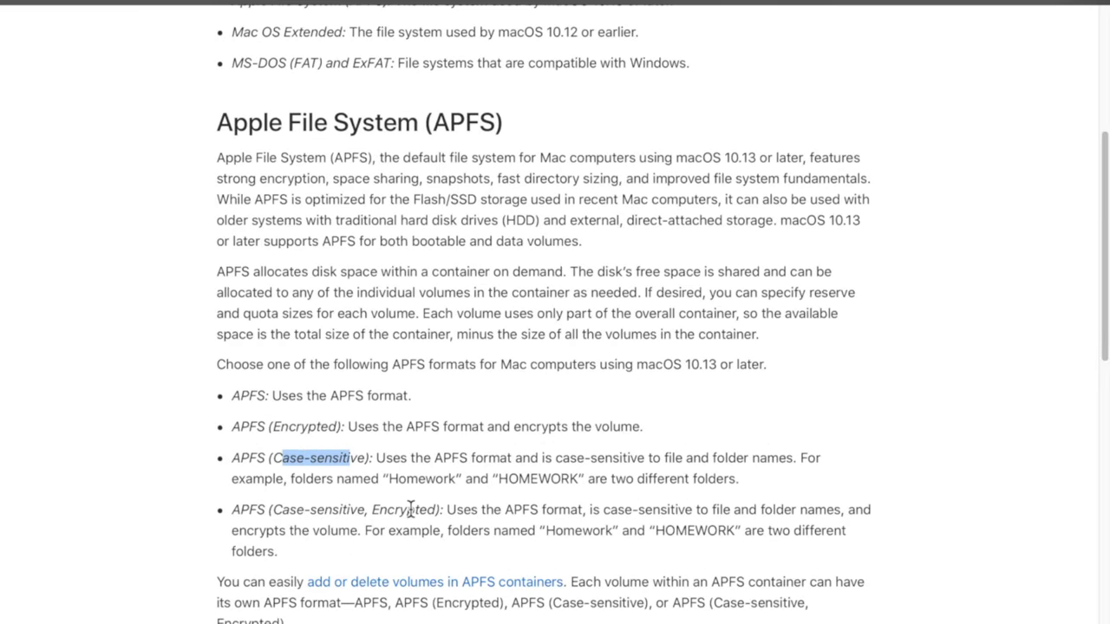
scroll(411, 510, down, 2)
drag(390, 399, 567, 400)
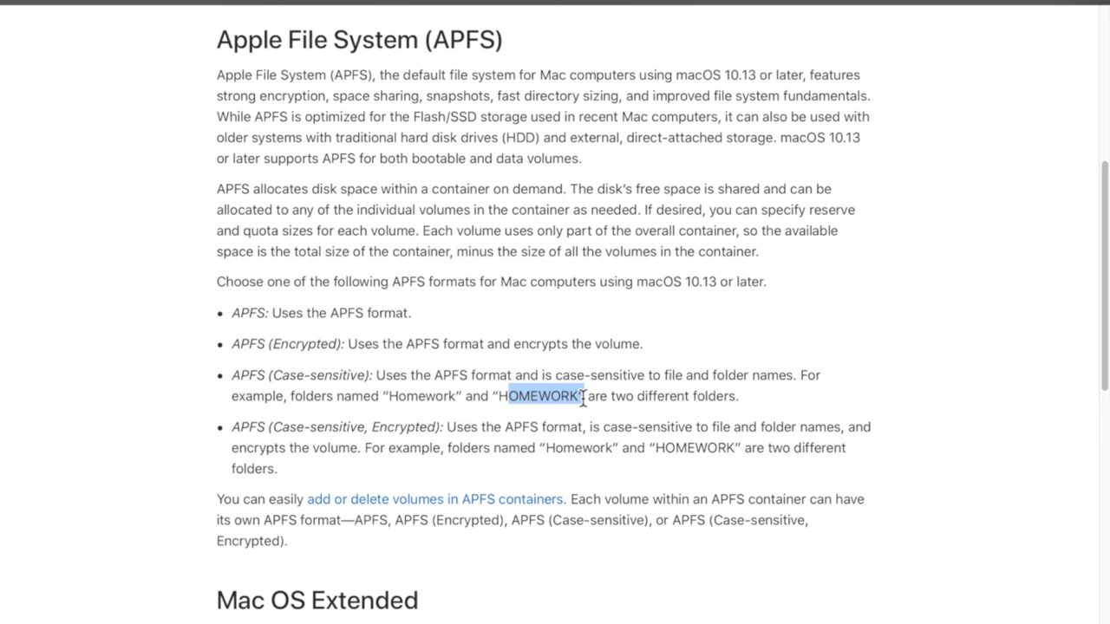
double_click(438, 400)
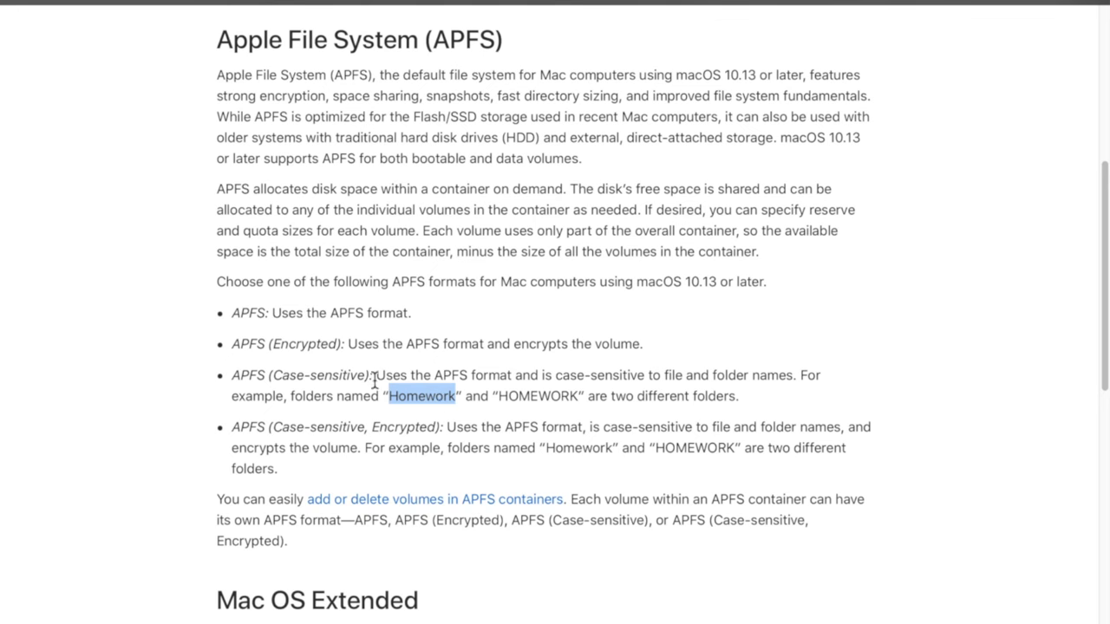
drag(366, 374, 289, 379)
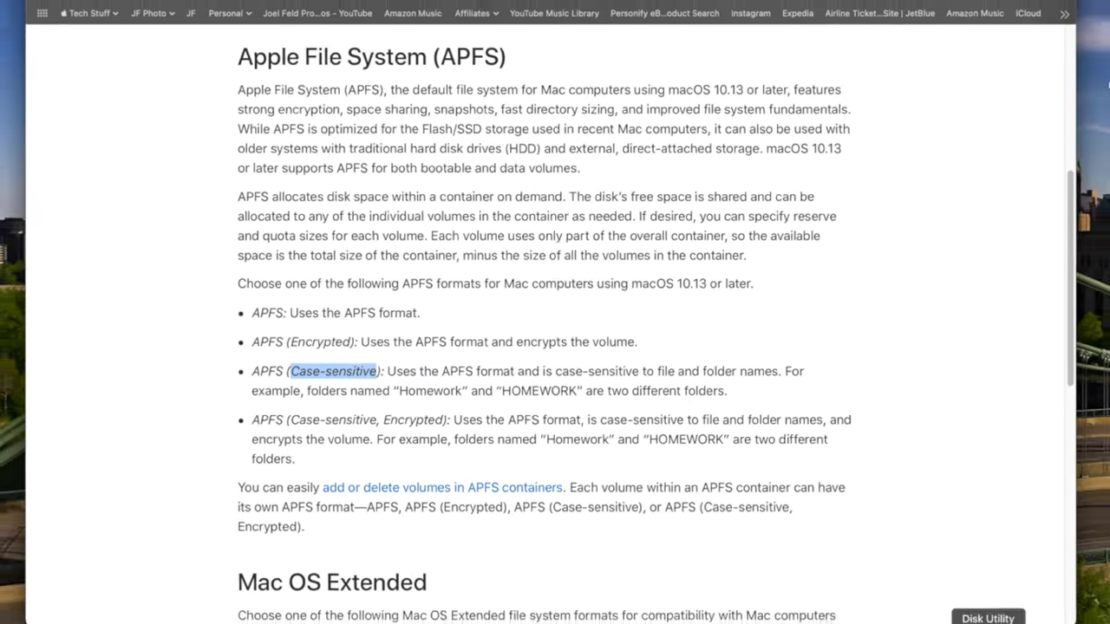
Step: Switch to Disk Utility, examine the erase format options for the Extreme SSD volume, and try APFS (Encrypted) without setting a password
click(900, 597)
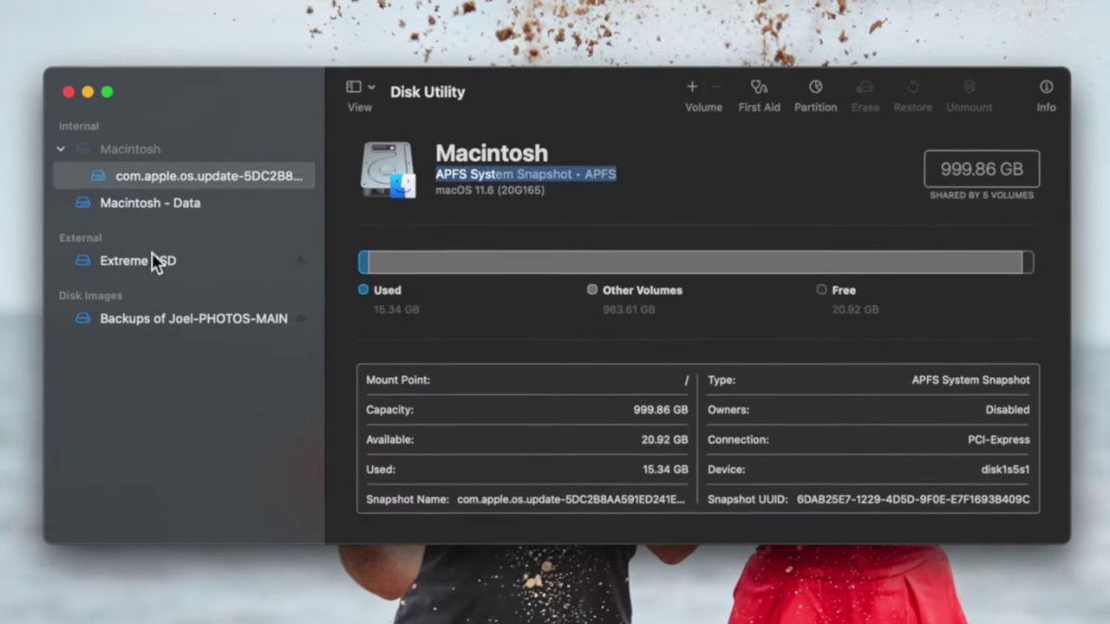
click(261, 203)
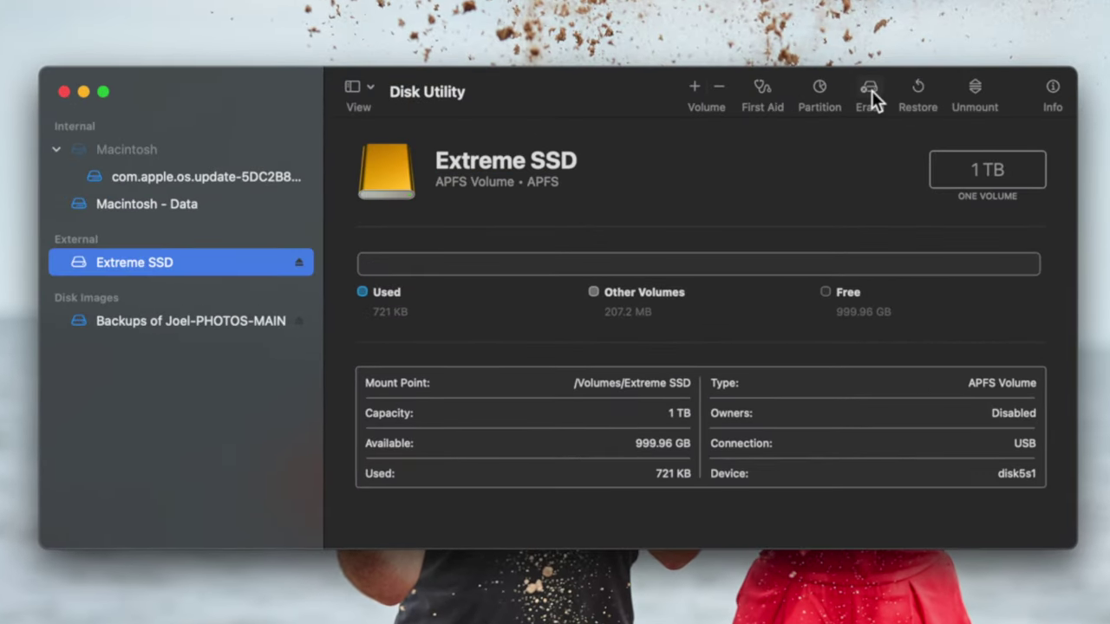
click(870, 91)
click(535, 349)
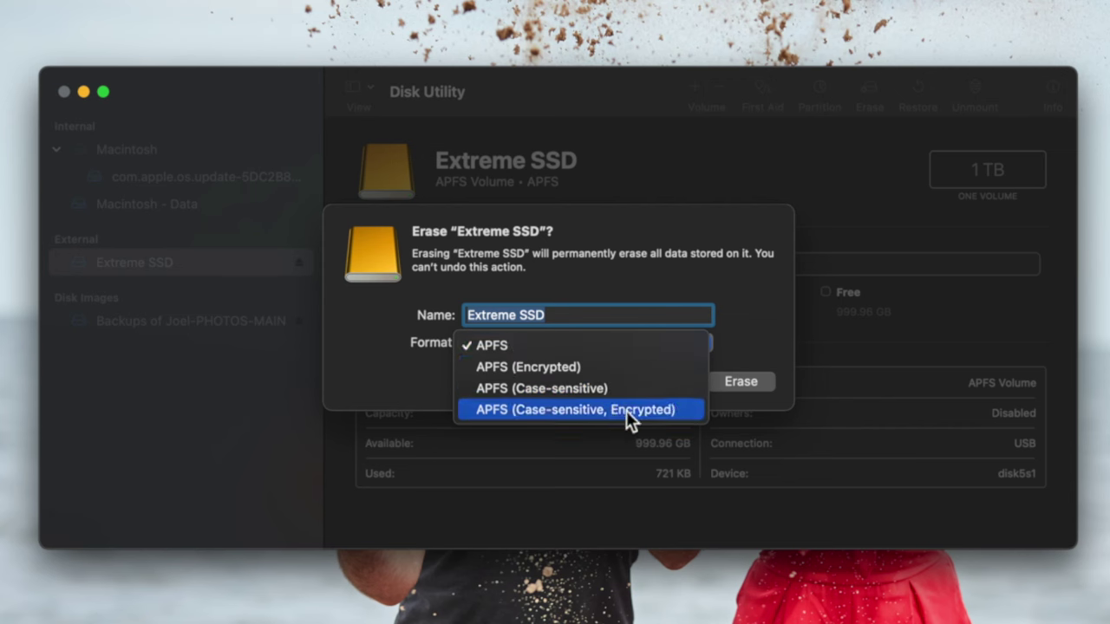
click(606, 370)
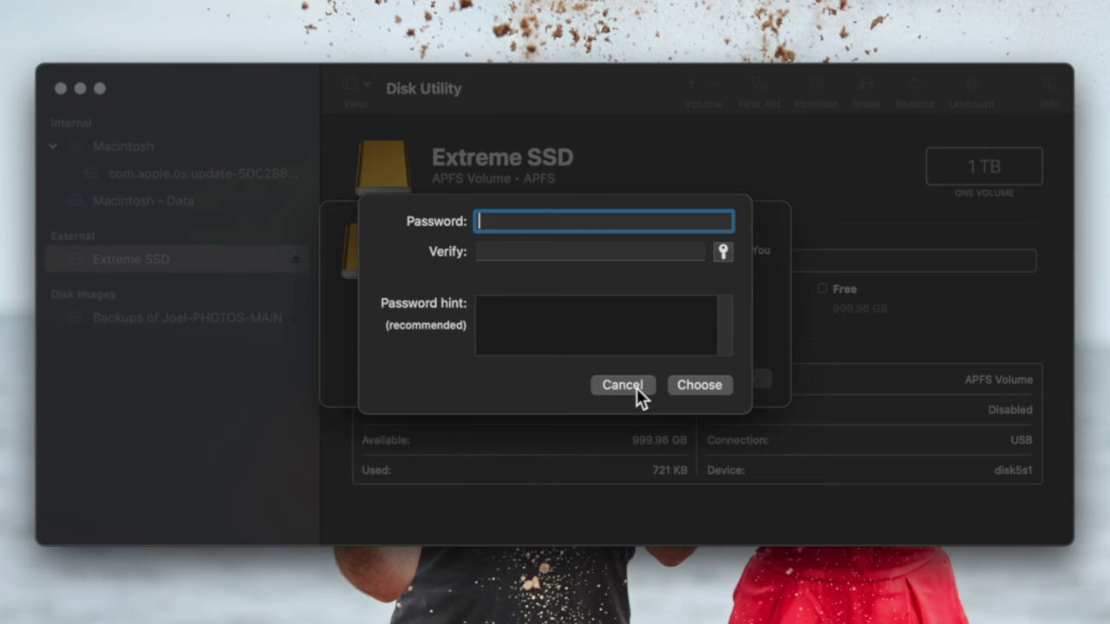
click(622, 385)
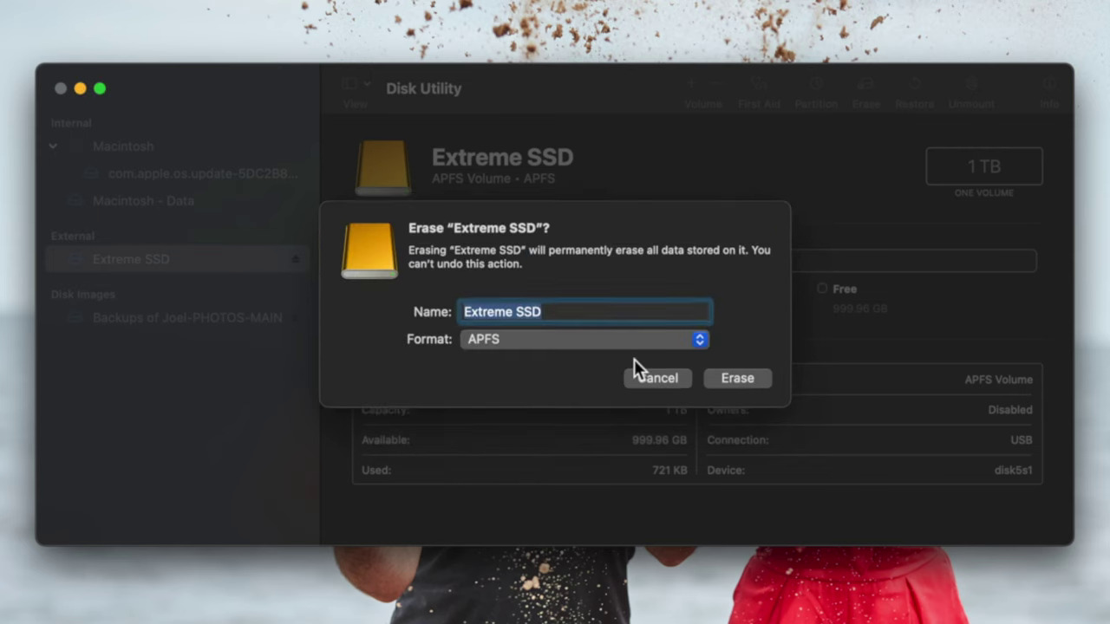
click(579, 341)
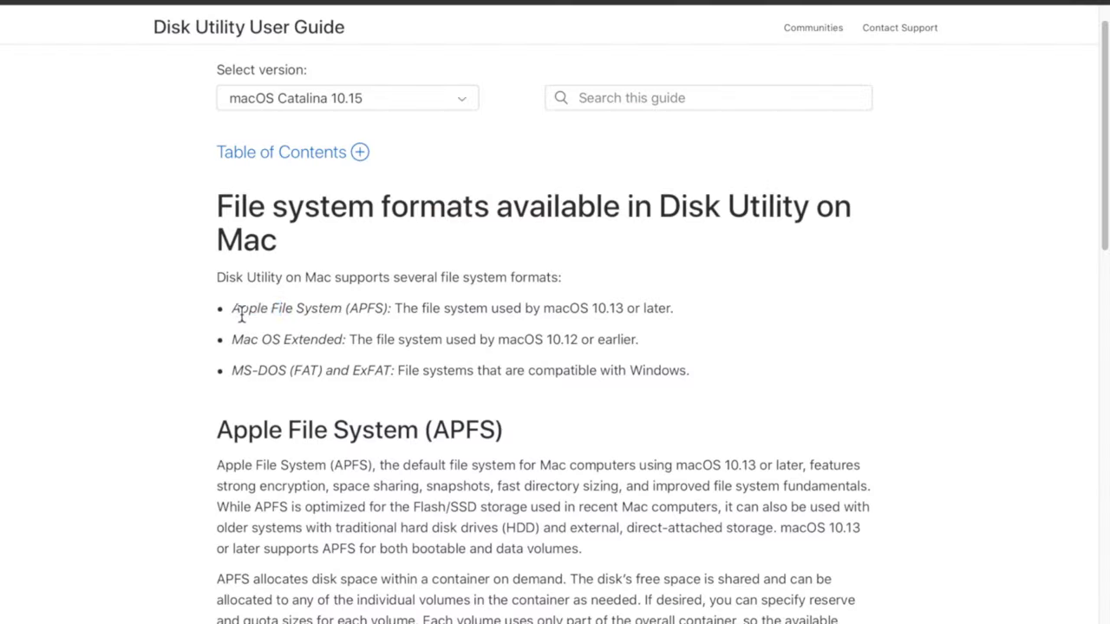
Step: Return to Apple's format guide and compare the Apple File System (APFS) entry with the MS-DOS (FAT) and ExFAT entries
drag(241, 317, 479, 325)
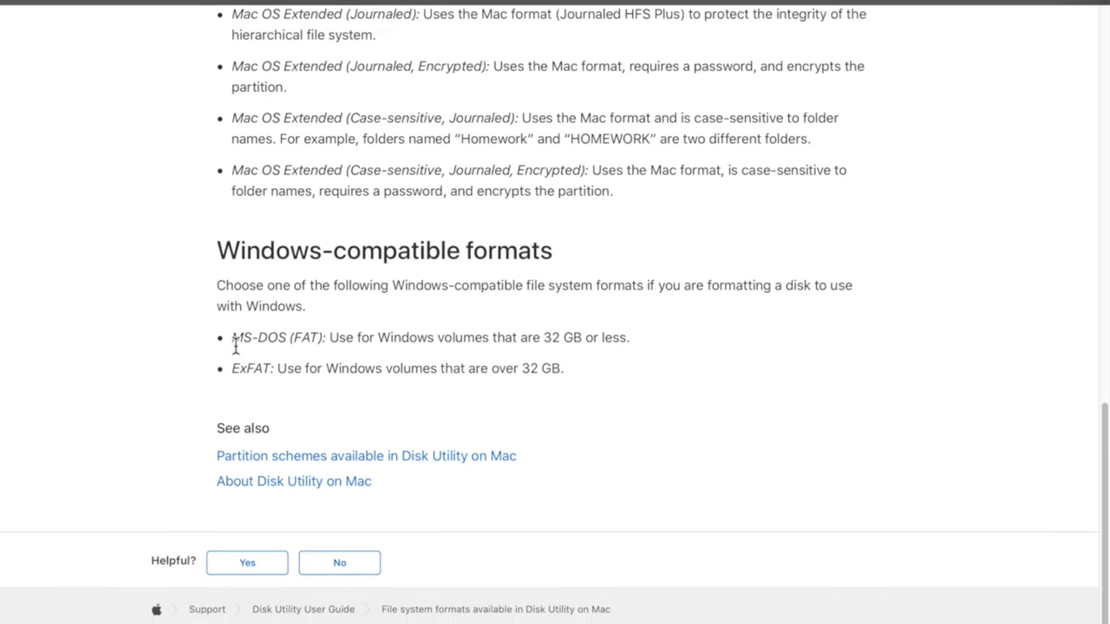
drag(234, 345, 378, 355)
drag(236, 371, 497, 355)
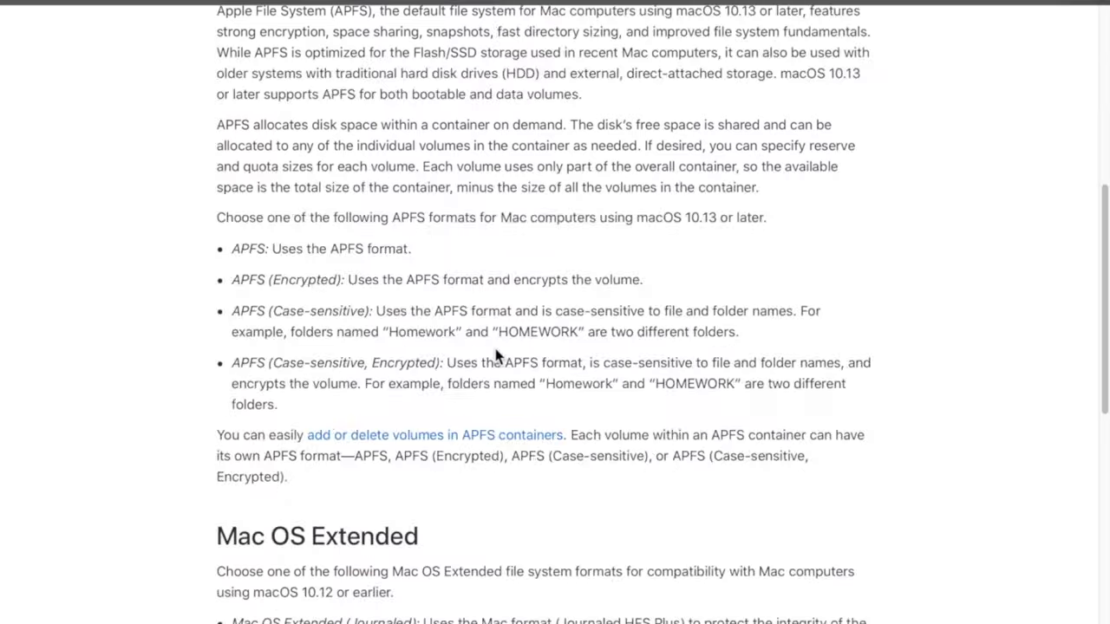
scroll(495, 352, up, 5)
drag(251, 176, 425, 220)
click(254, 215)
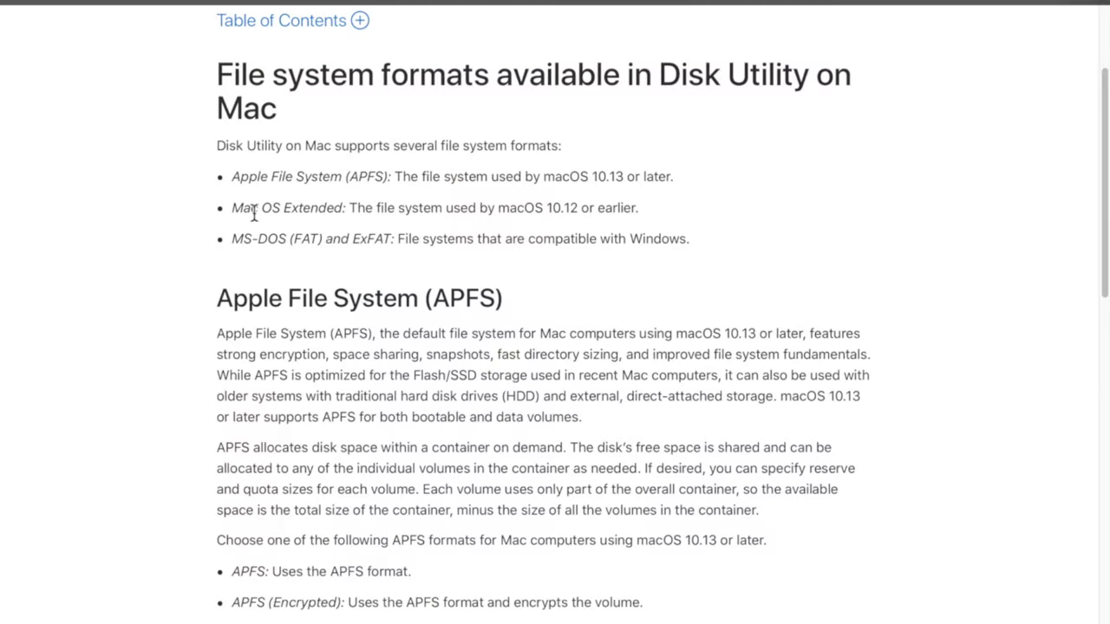
drag(252, 182, 355, 184)
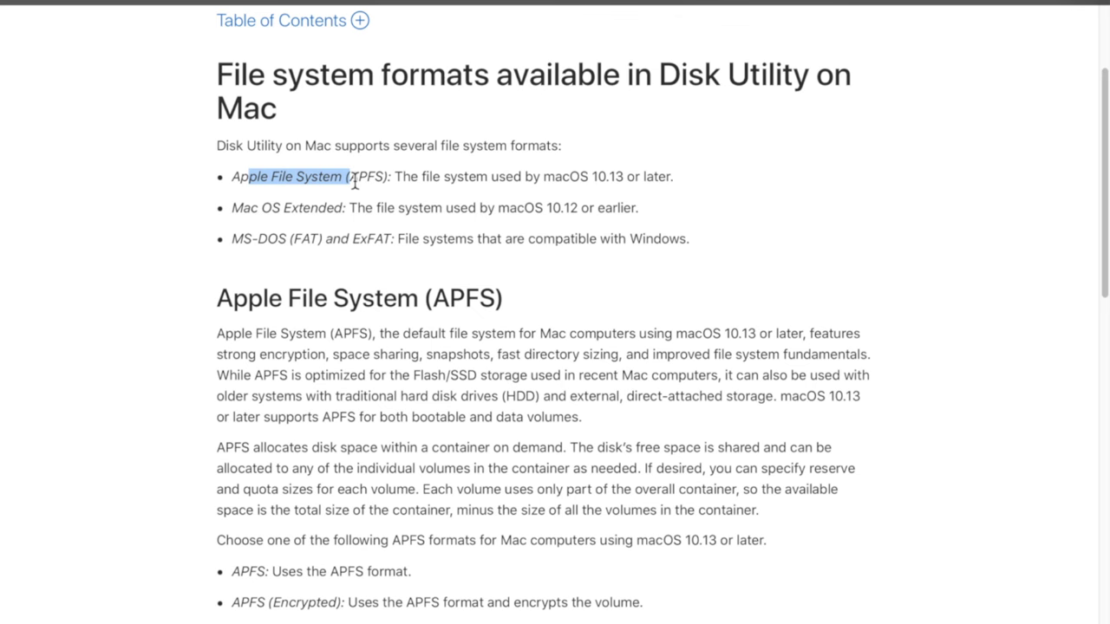
click(356, 192)
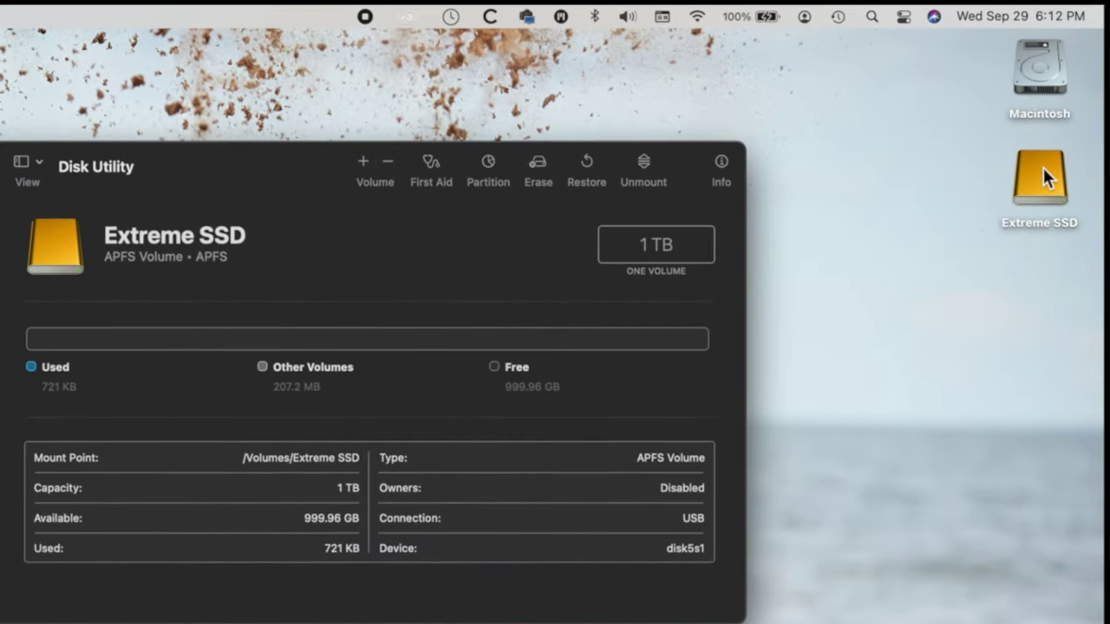
Step: Open the Finder info of the Extreme SSD drive on the desktop and check its format
click(1016, 106)
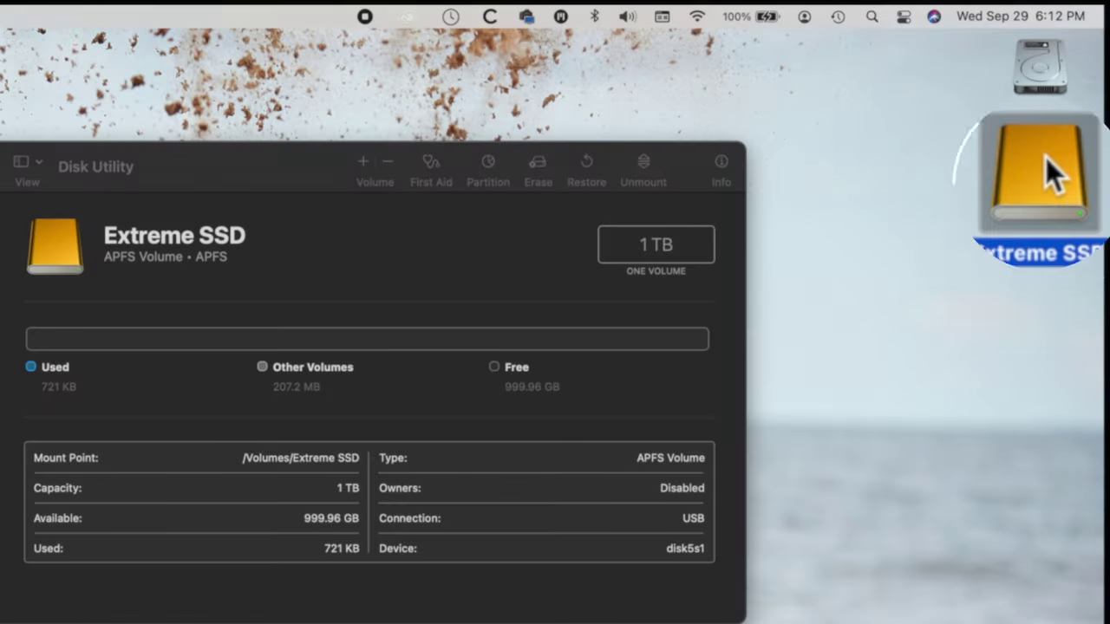
right_click(1043, 167)
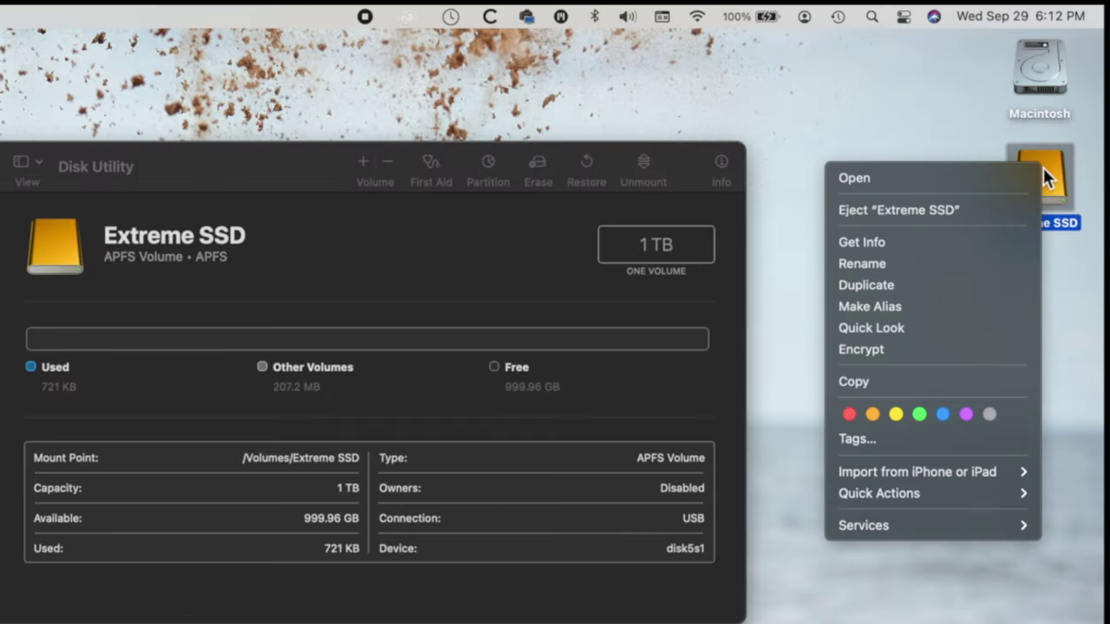
click(870, 247)
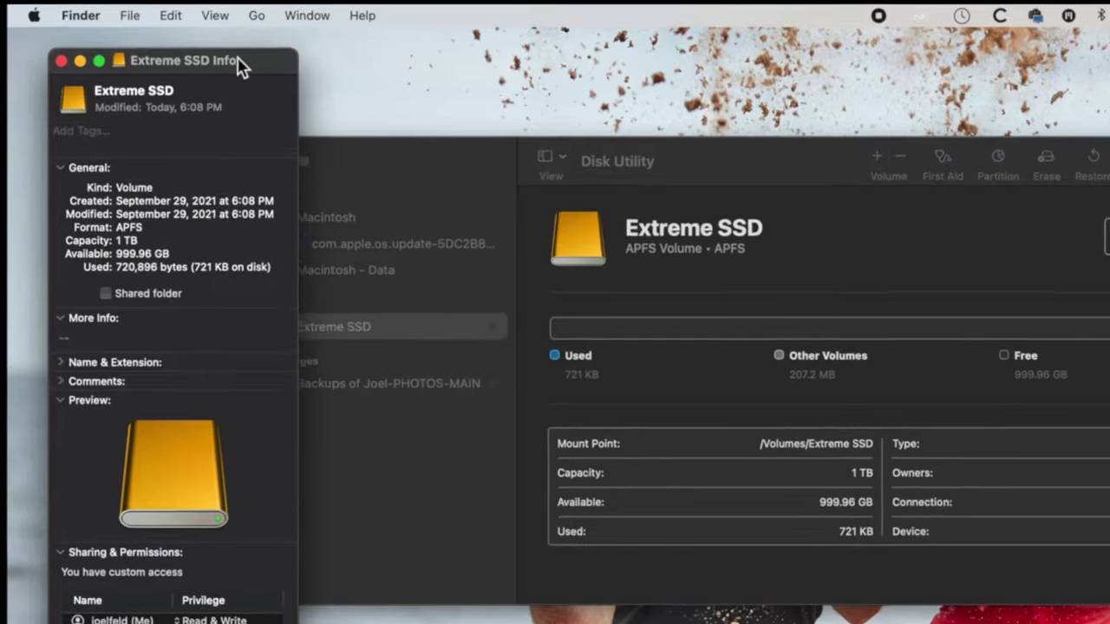
drag(238, 67, 290, 76)
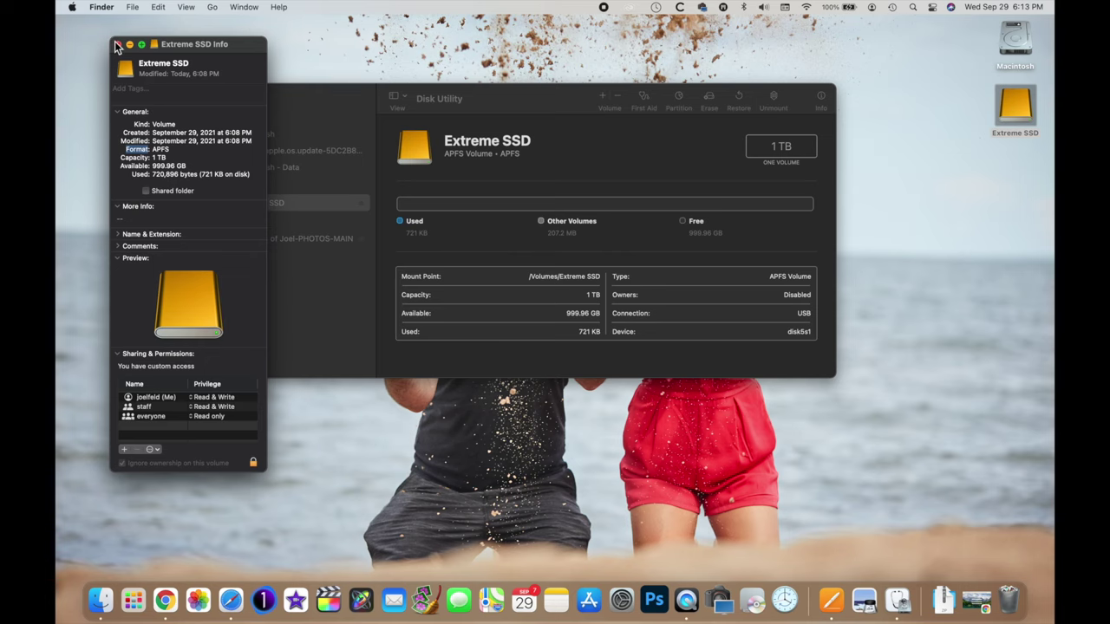
click(116, 44)
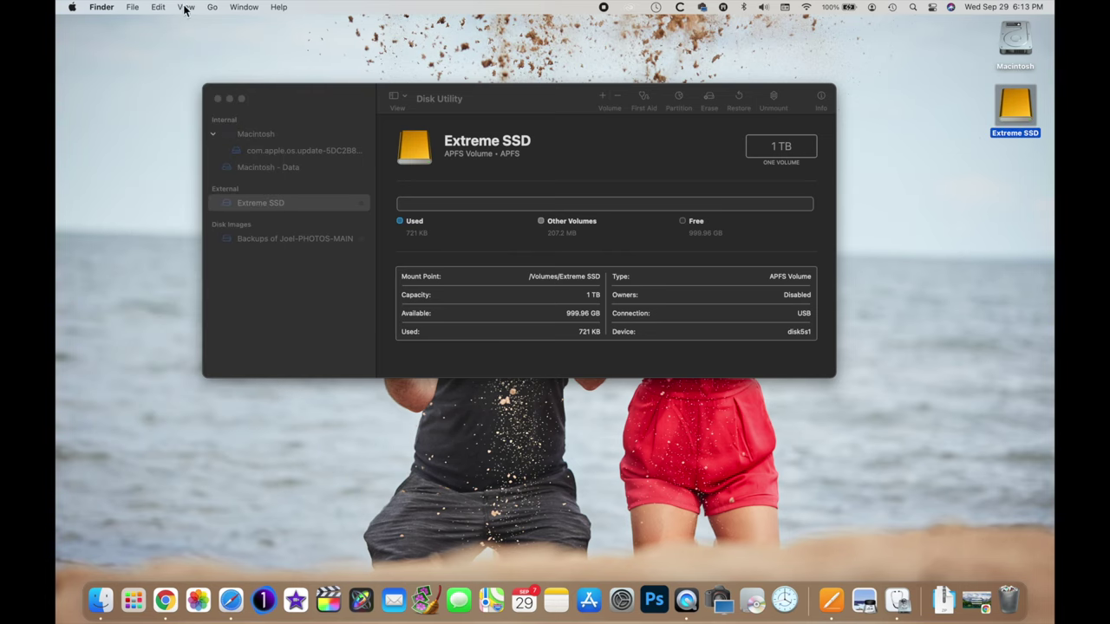
click(132, 7)
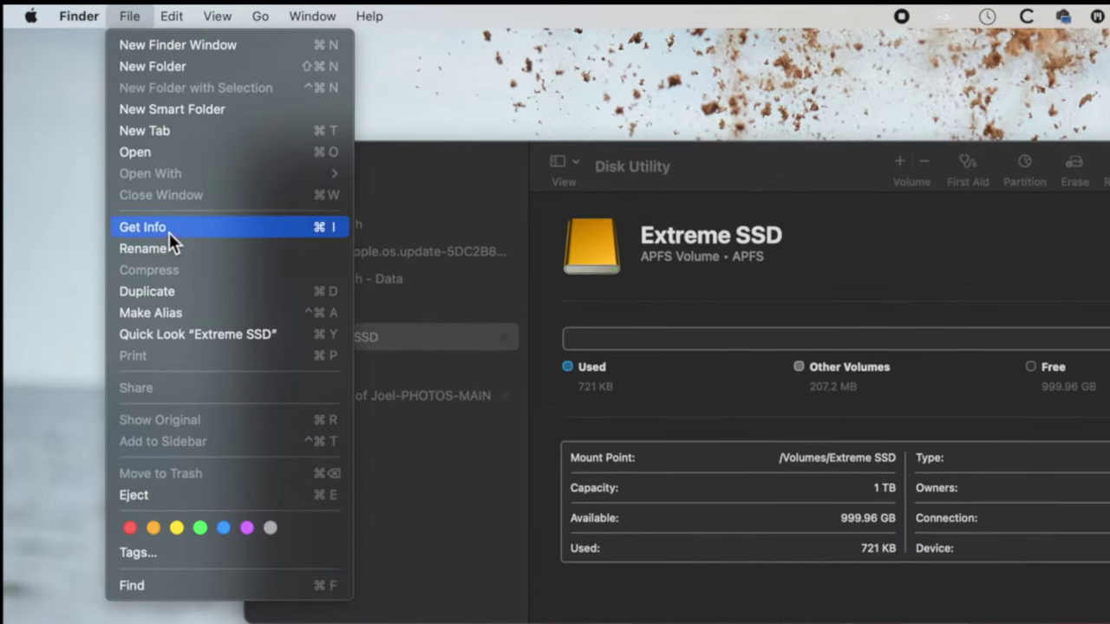
click(169, 231)
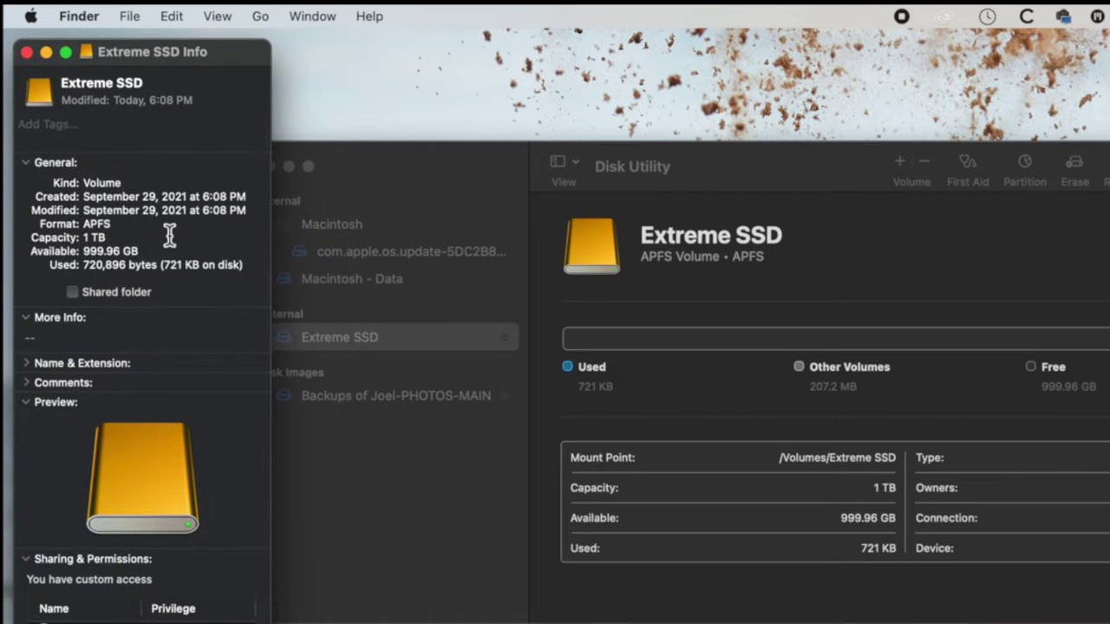
Step: Open the Extreme SSD volume's detailed info in Disk Utility and check its Volume type and Solid state entries
click(857, 175)
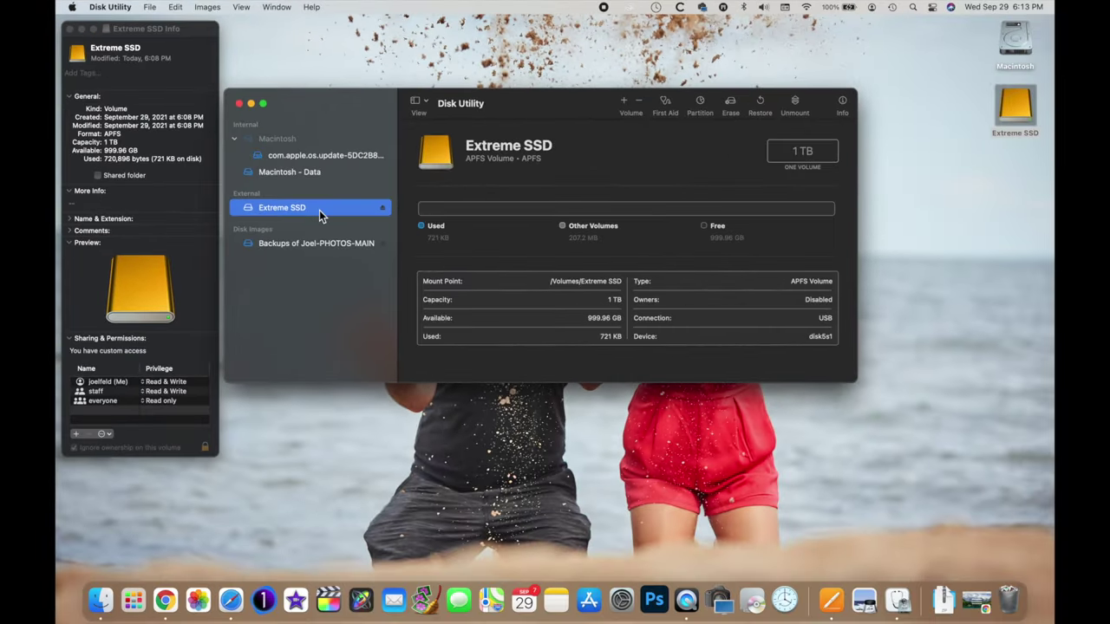
click(842, 102)
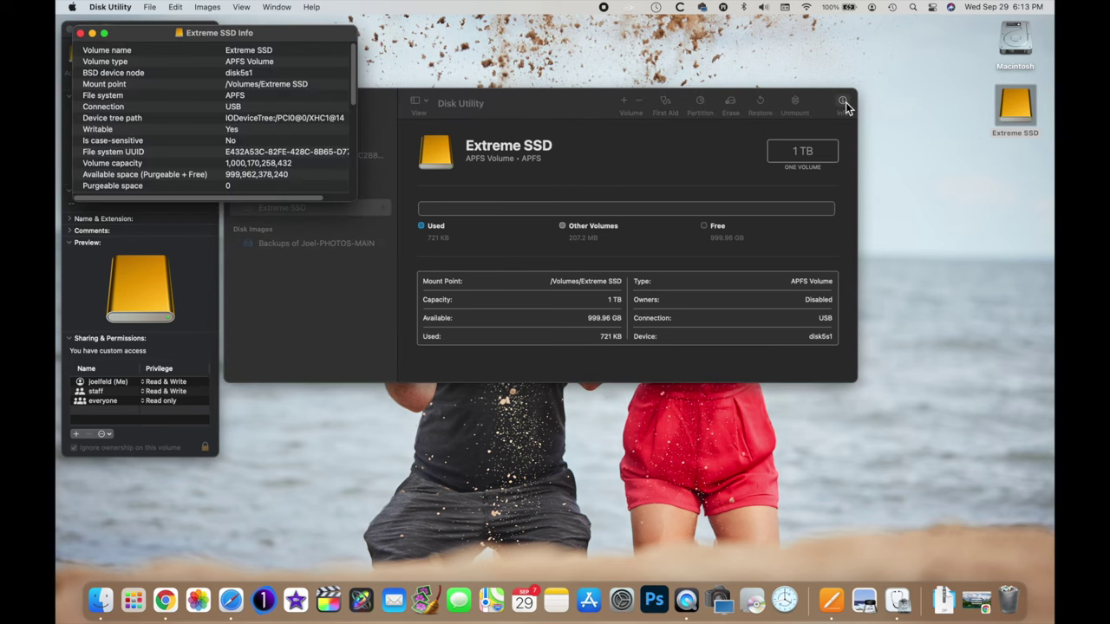
drag(204, 33, 371, 38)
click(454, 135)
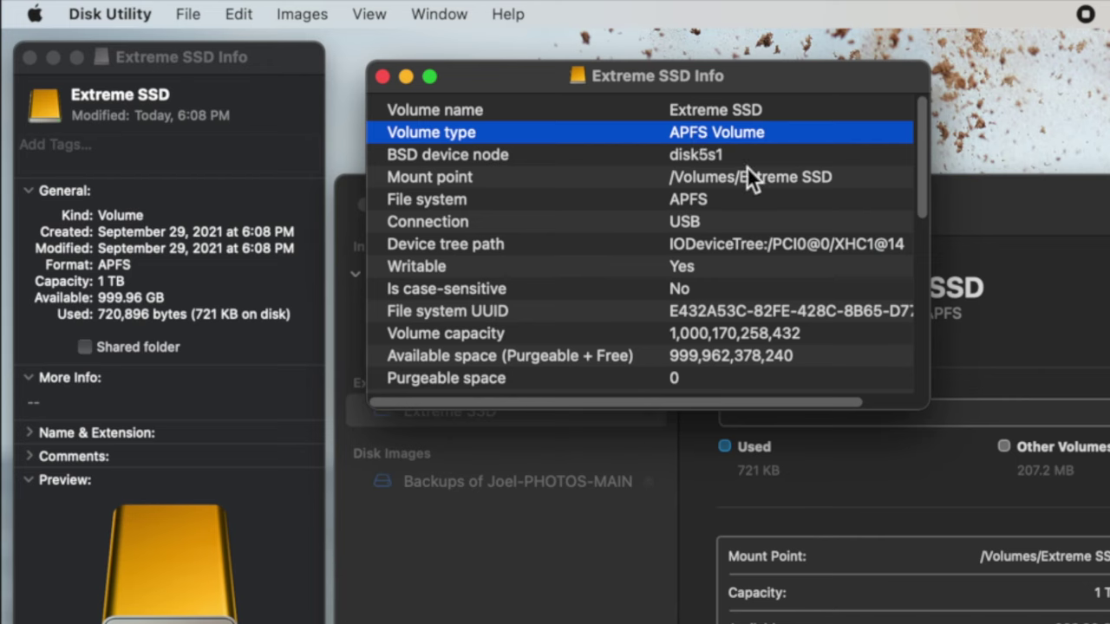
scroll(747, 167, down, 8)
scroll(747, 166, down, 2)
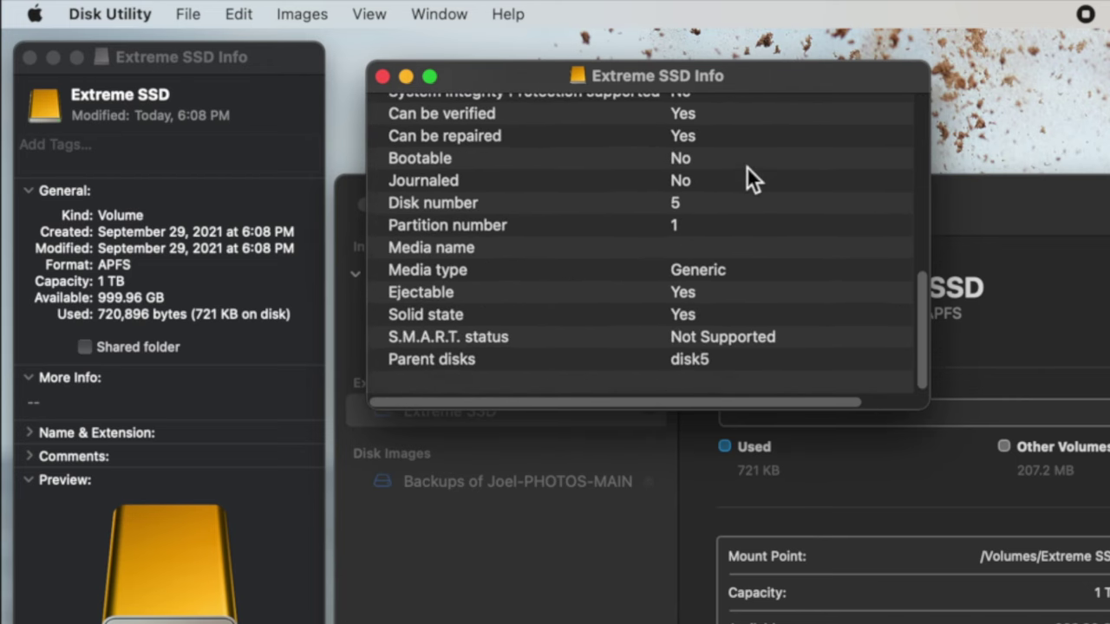
click(565, 325)
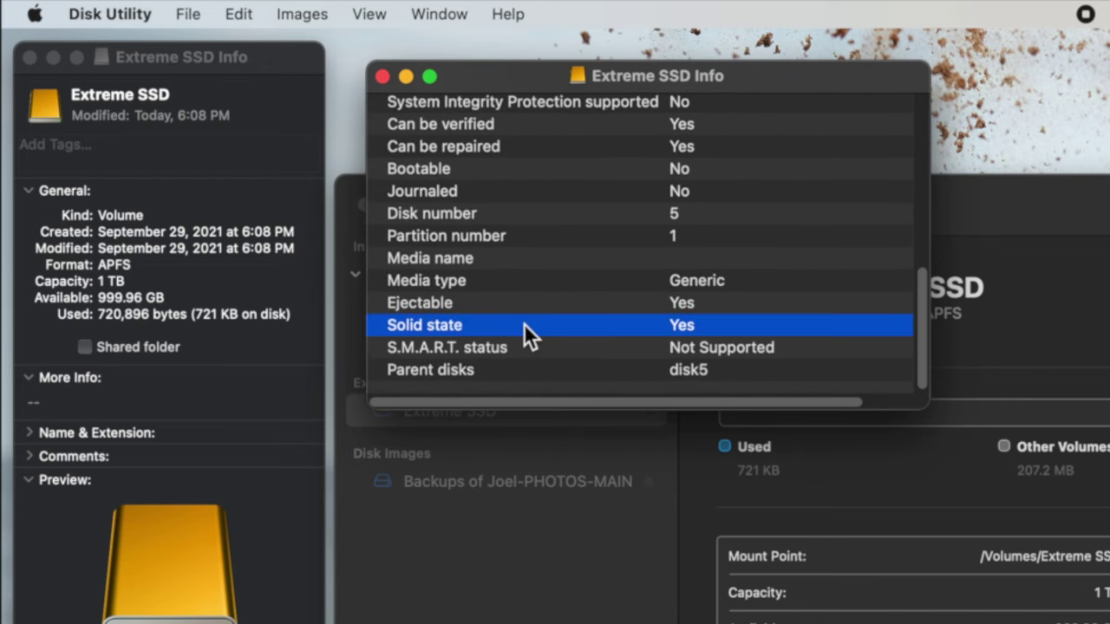
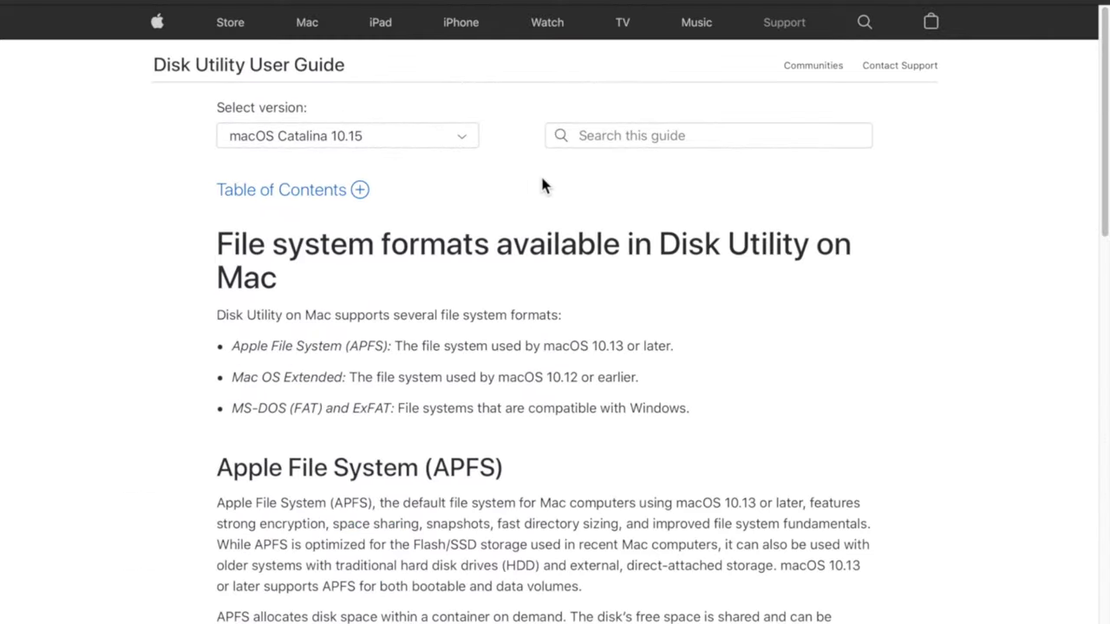
Step: Read the guide's Apple File System (APFS) section, highlighting the features from strong encryption to file system fundamentals
drag(352, 359, 568, 468)
click(585, 389)
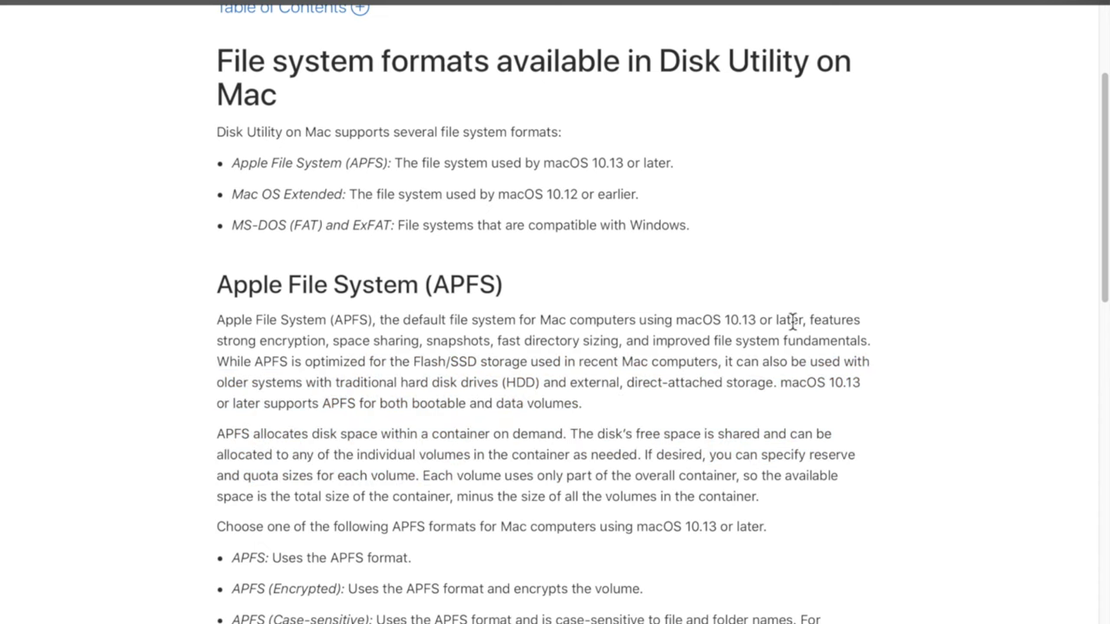
drag(807, 320, 824, 341)
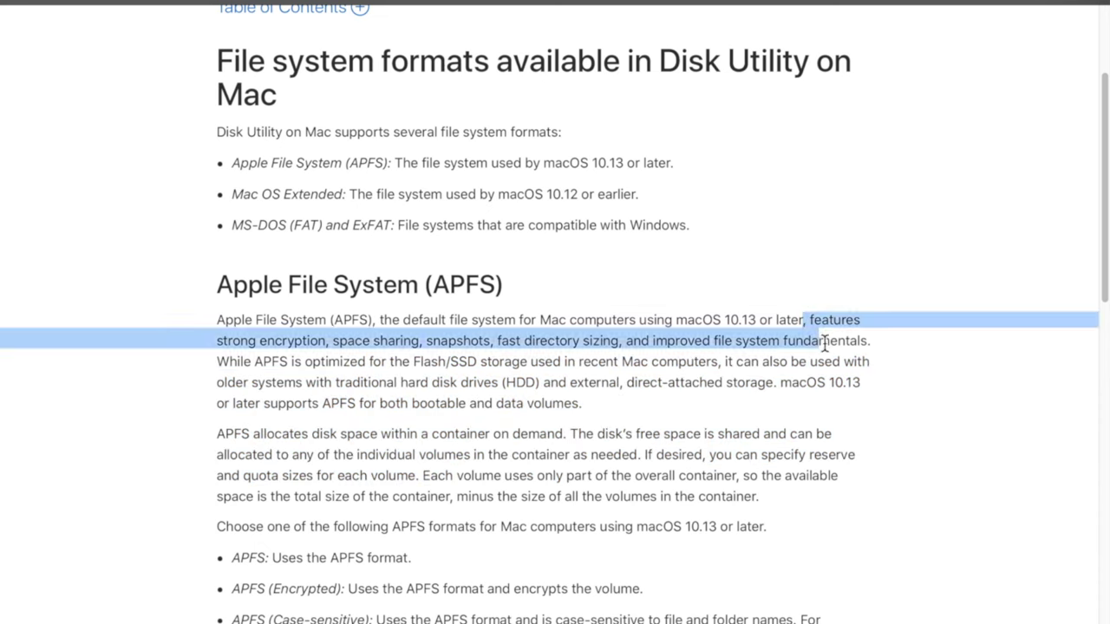
Step: Open the detailed info of the internal Macintosh system snapshot in Disk Utility, check its File system entry, and close the info
click(452, 345)
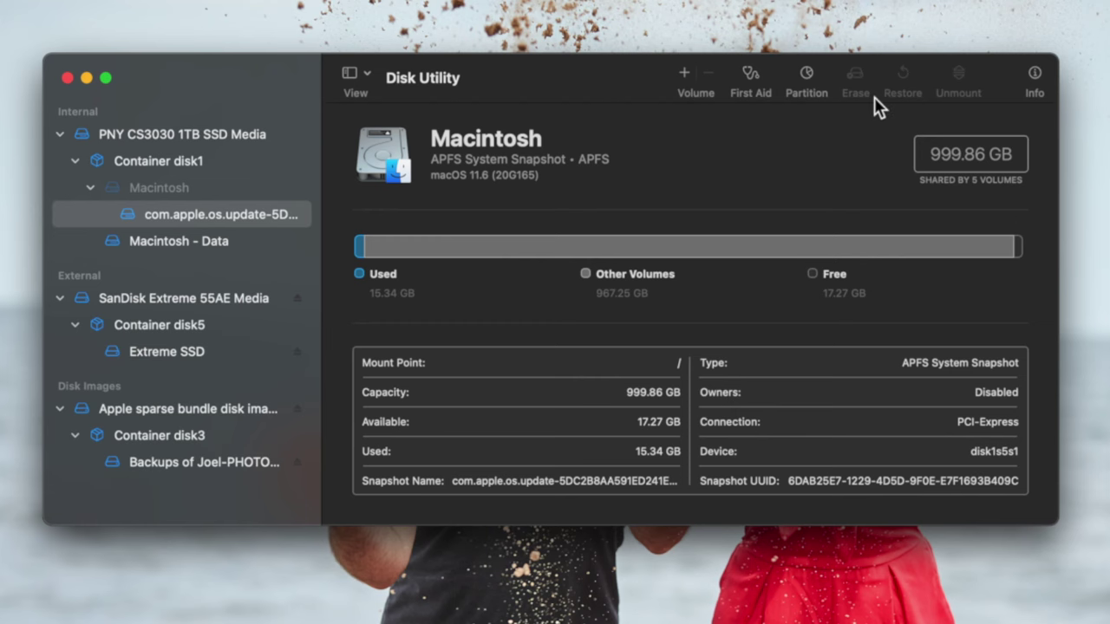
click(1035, 75)
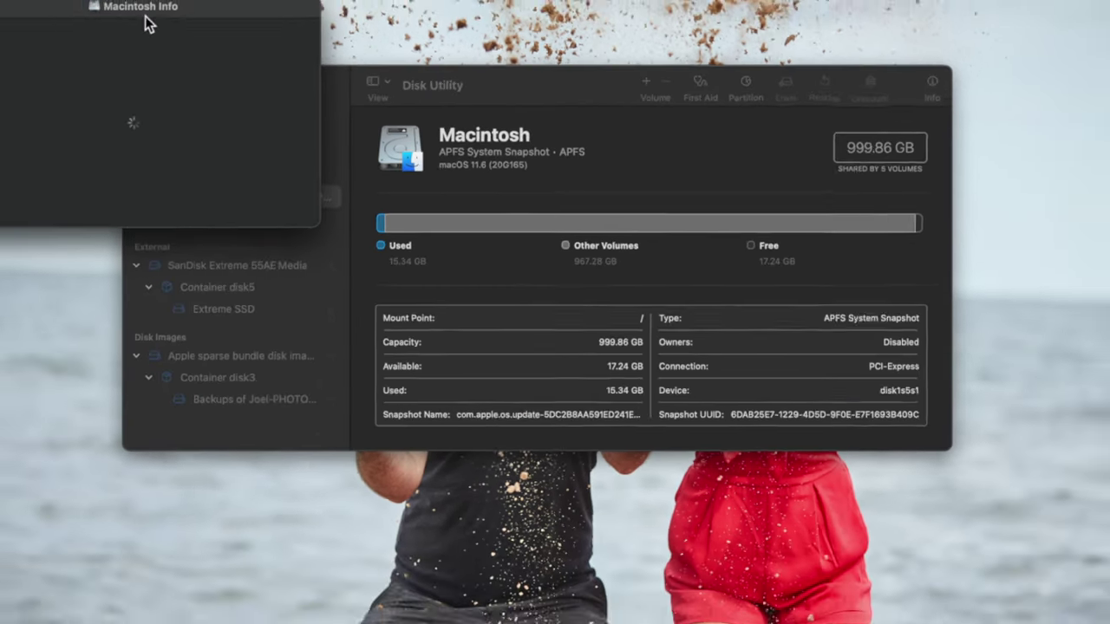
scroll(73, 115, down, 5)
scroll(73, 116, right, 2)
scroll(259, 171, up, 5)
scroll(258, 171, left, 2)
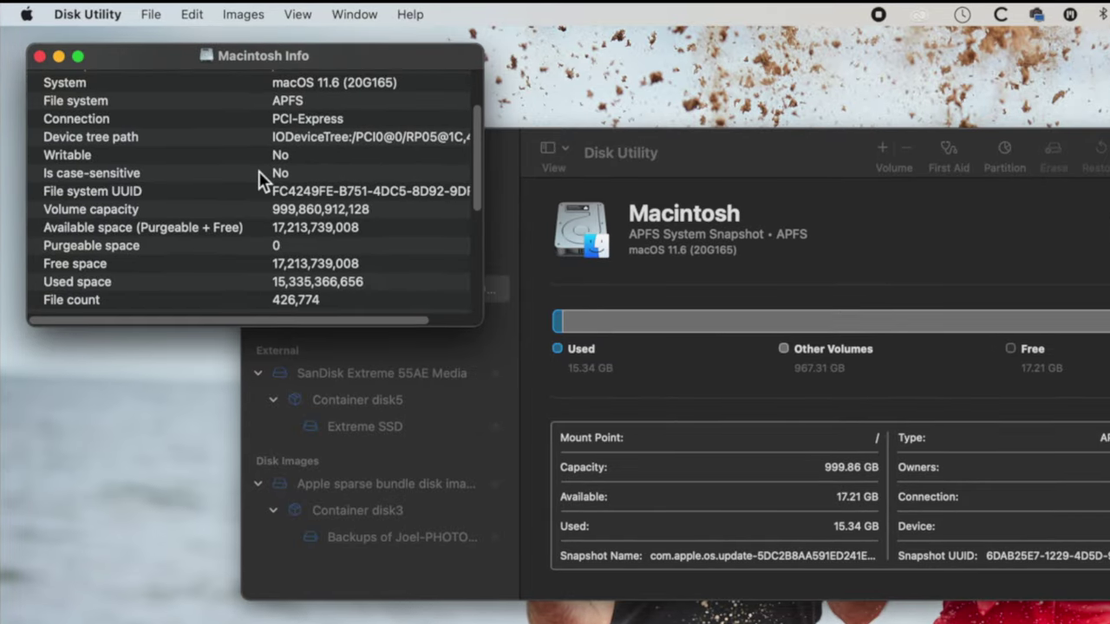
key(super+w)
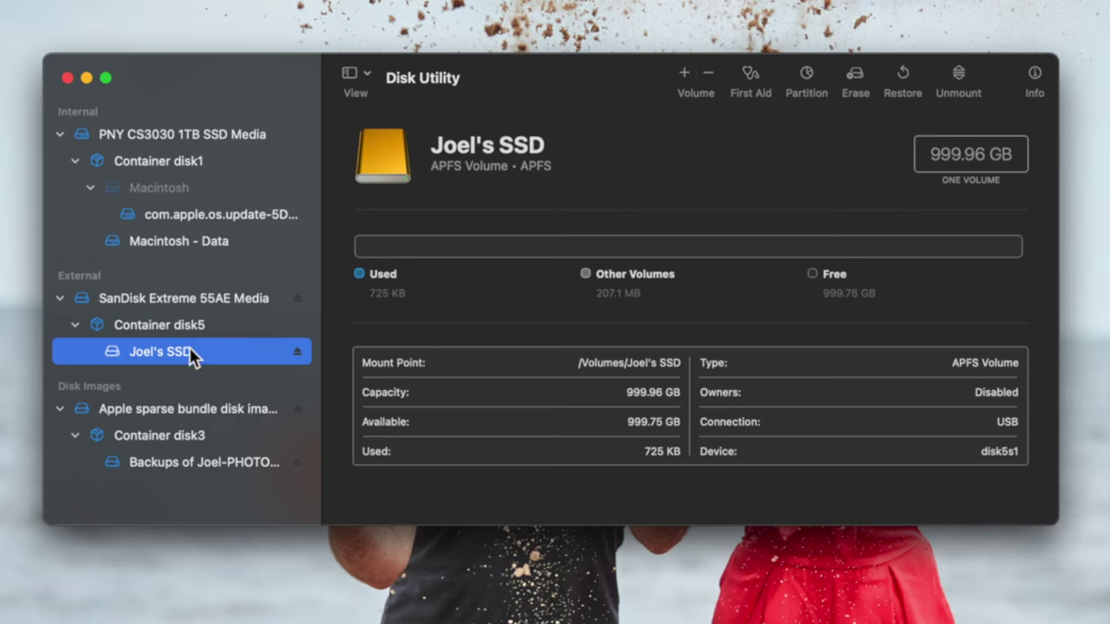
Step: Check the external SSD volume's format, open its Partition setup, and start adding a partition
drag(431, 167, 550, 170)
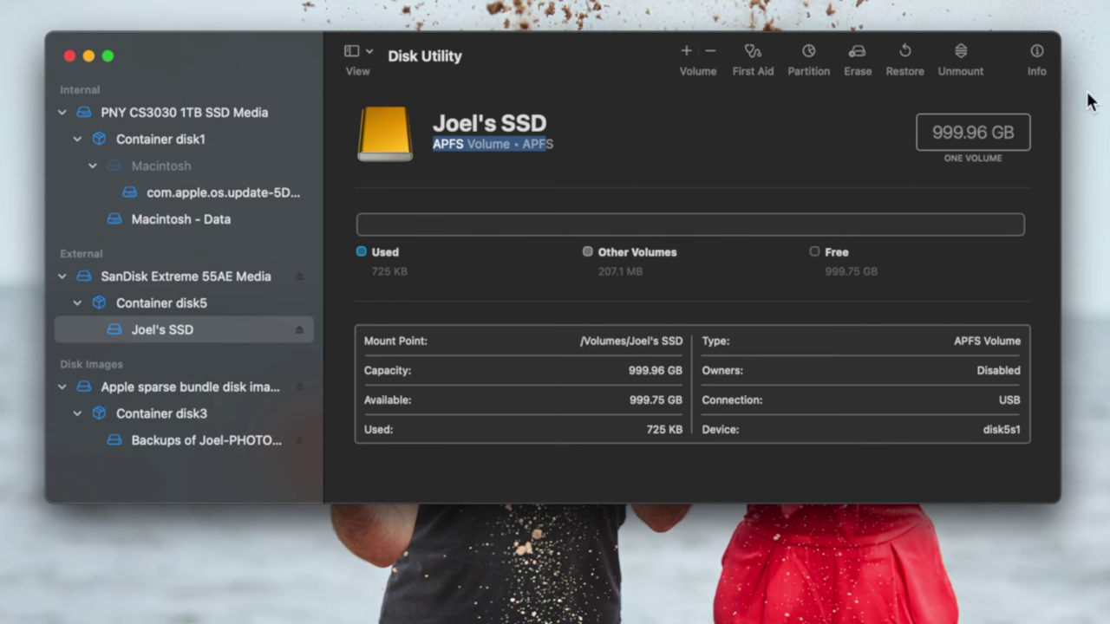
click(951, 231)
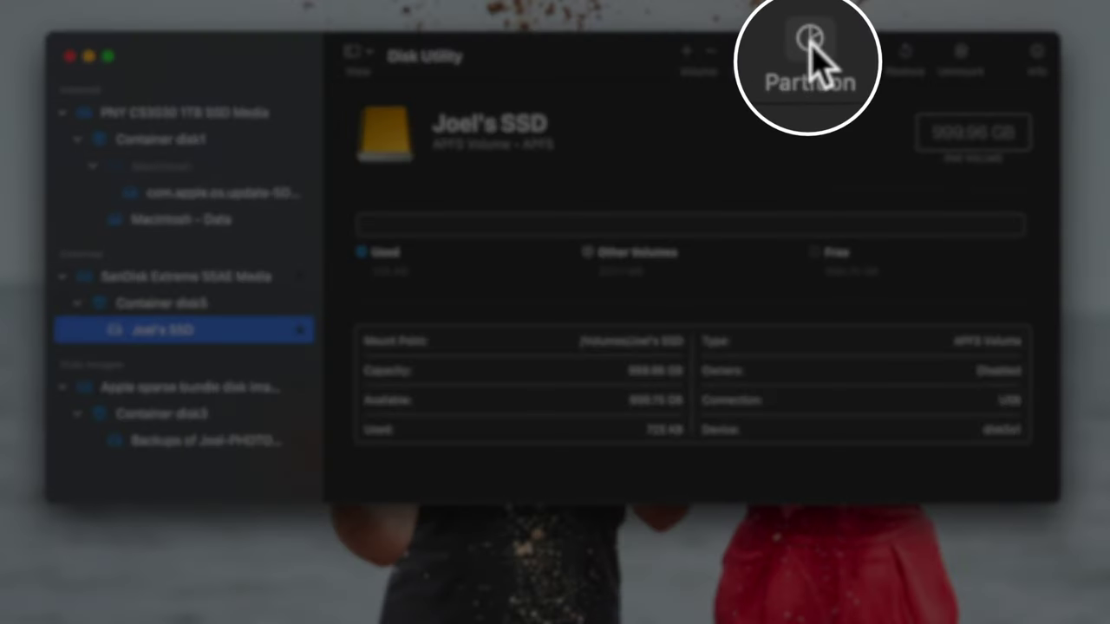
click(811, 53)
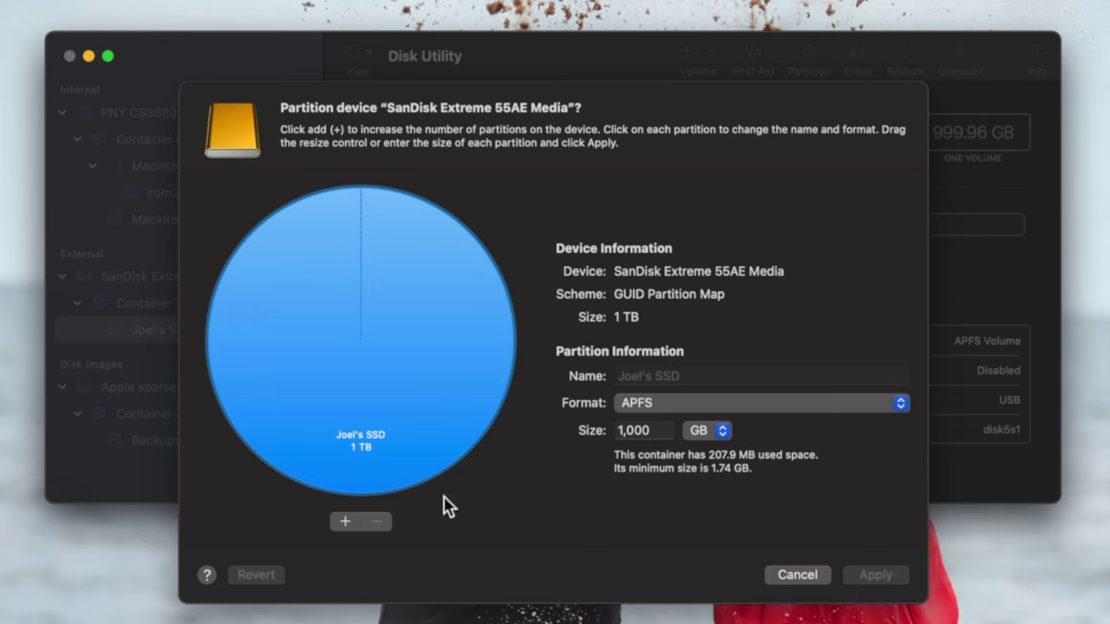
click(347, 523)
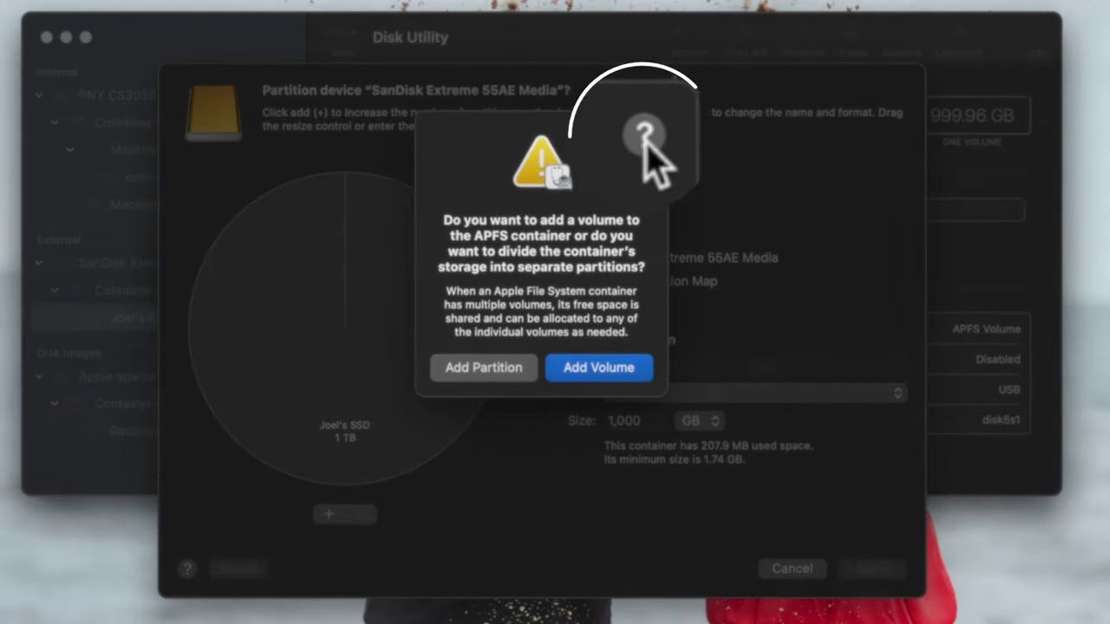
Step: Open the help page on partitioning a physical disk and read its advice on APFS and adding a partition
click(643, 136)
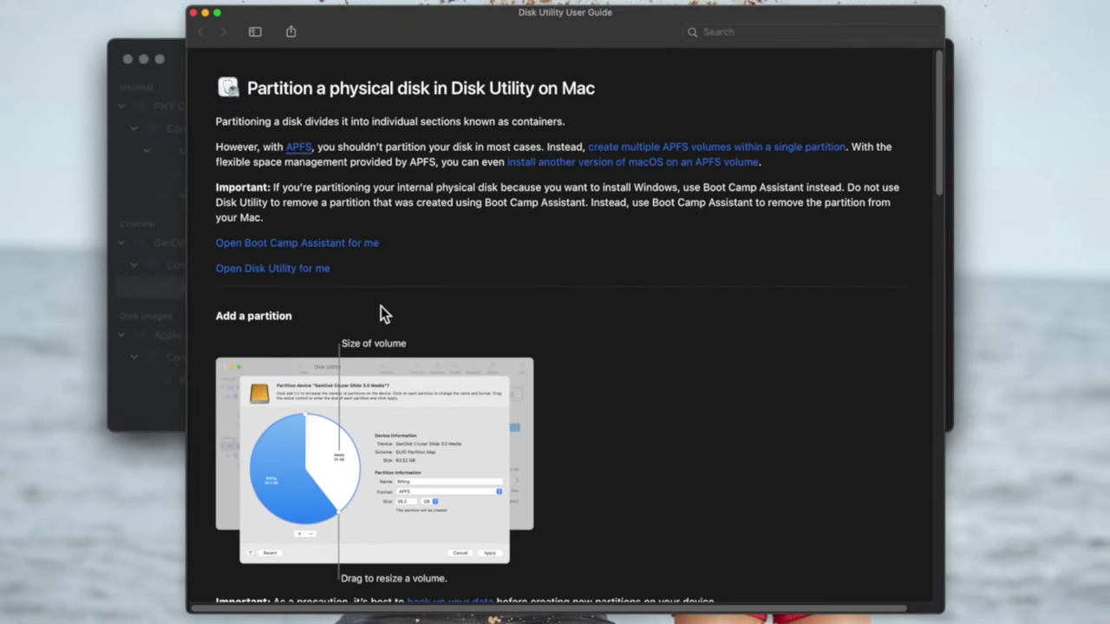
scroll(380, 306, down, 10)
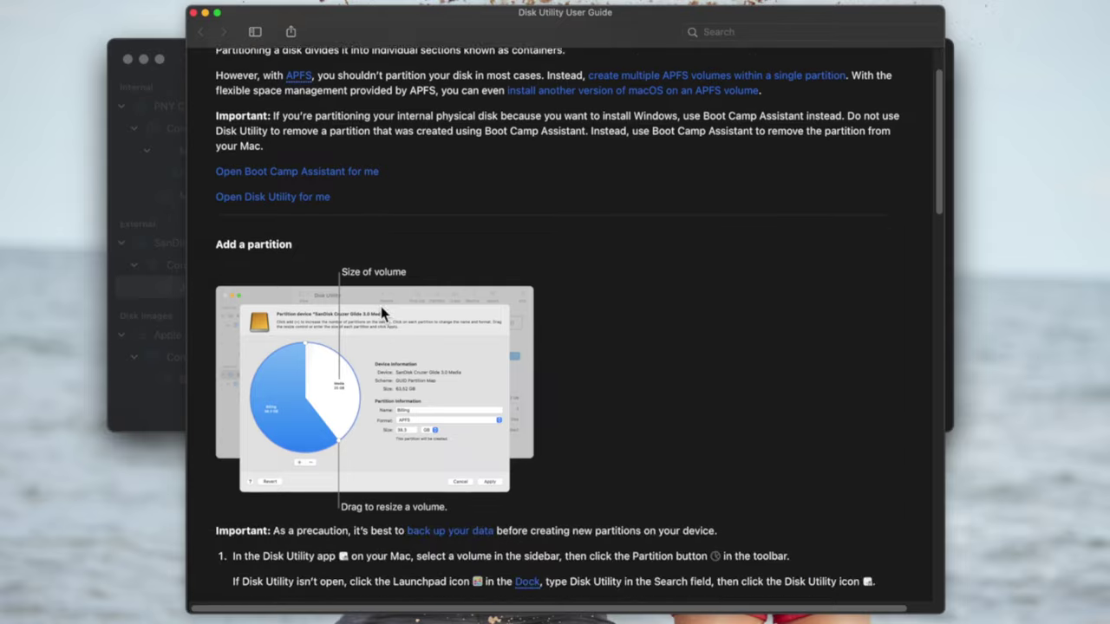
scroll(381, 306, up, 10)
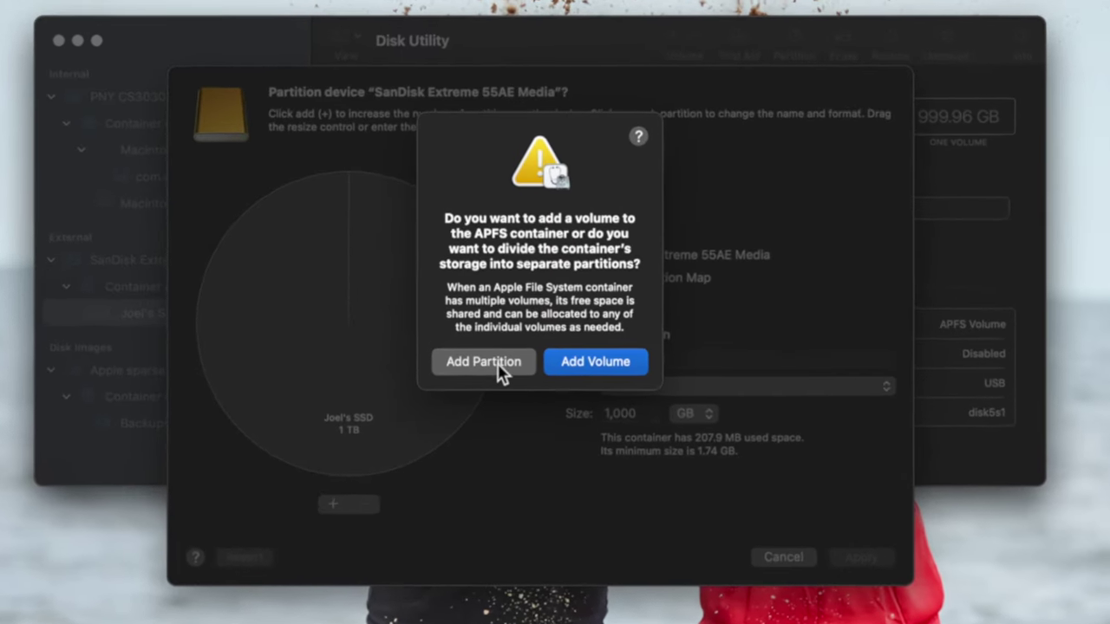
Step: Add a separate partition to the SanDisk Extreme 55AE Media device and enlarge it to about 504 GB
click(483, 328)
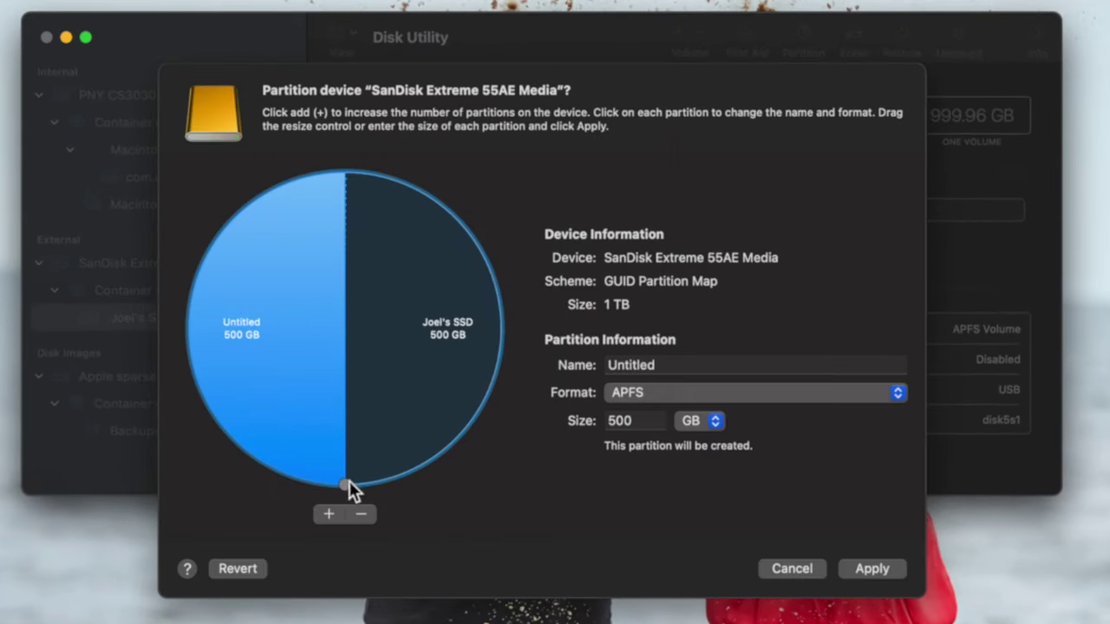
drag(348, 483, 349, 438)
click(432, 424)
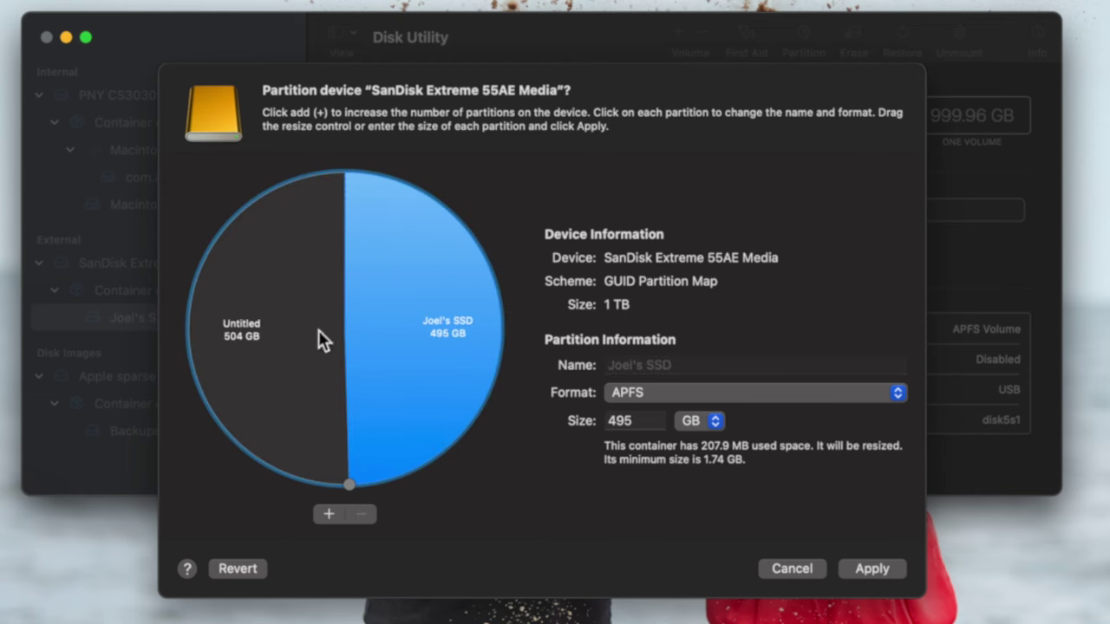
click(266, 314)
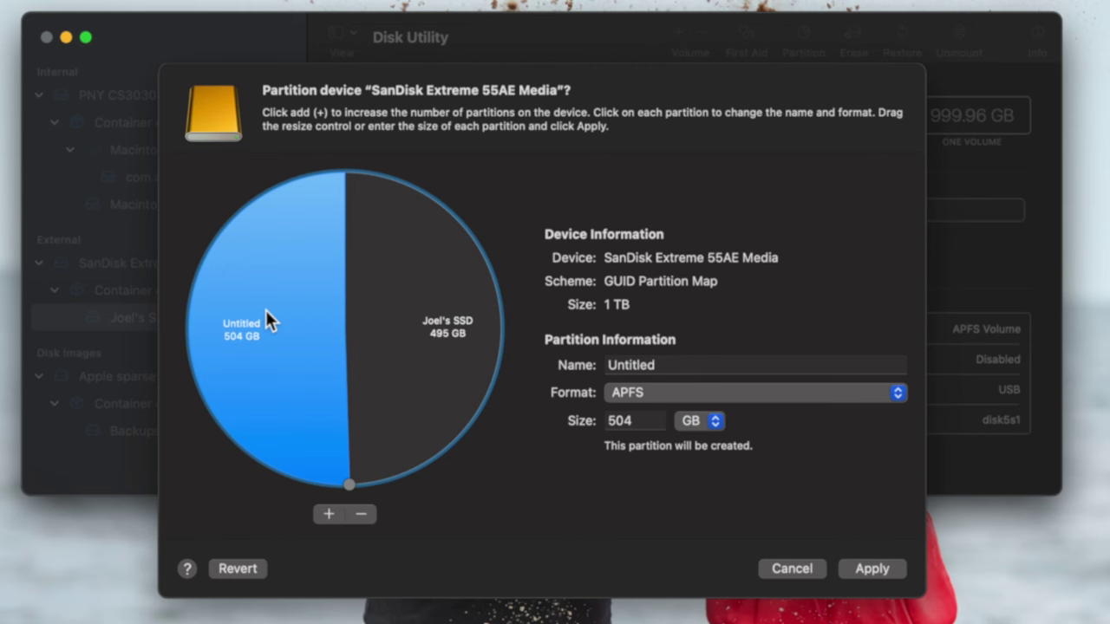
Step: Review the format options for the existing SSD partition, keep APFS, and reselect the new untitled partition
click(393, 426)
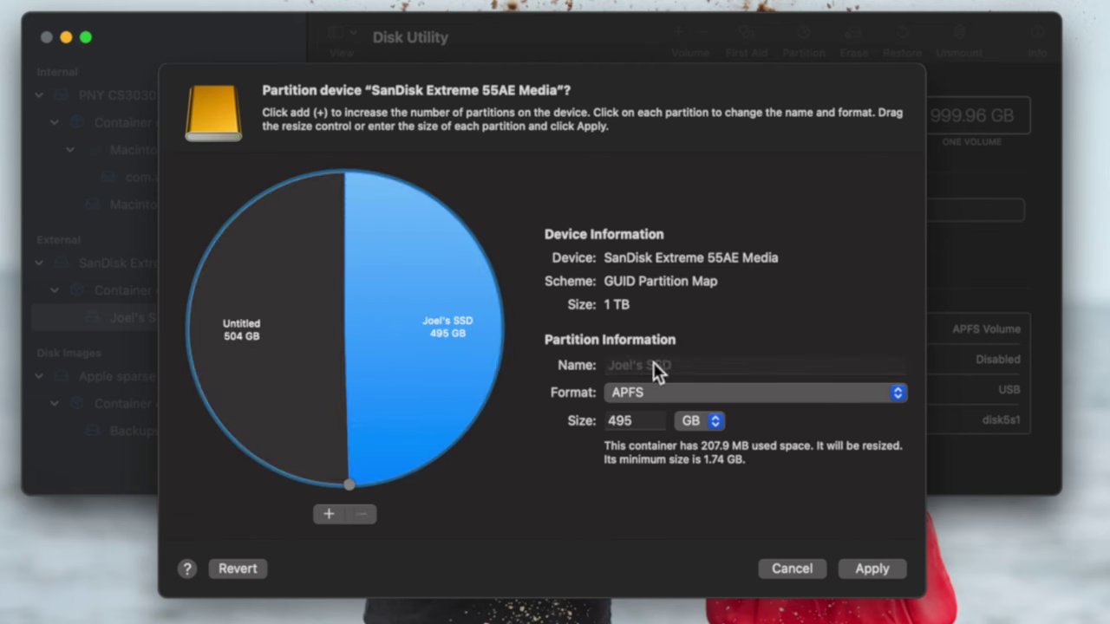
click(652, 392)
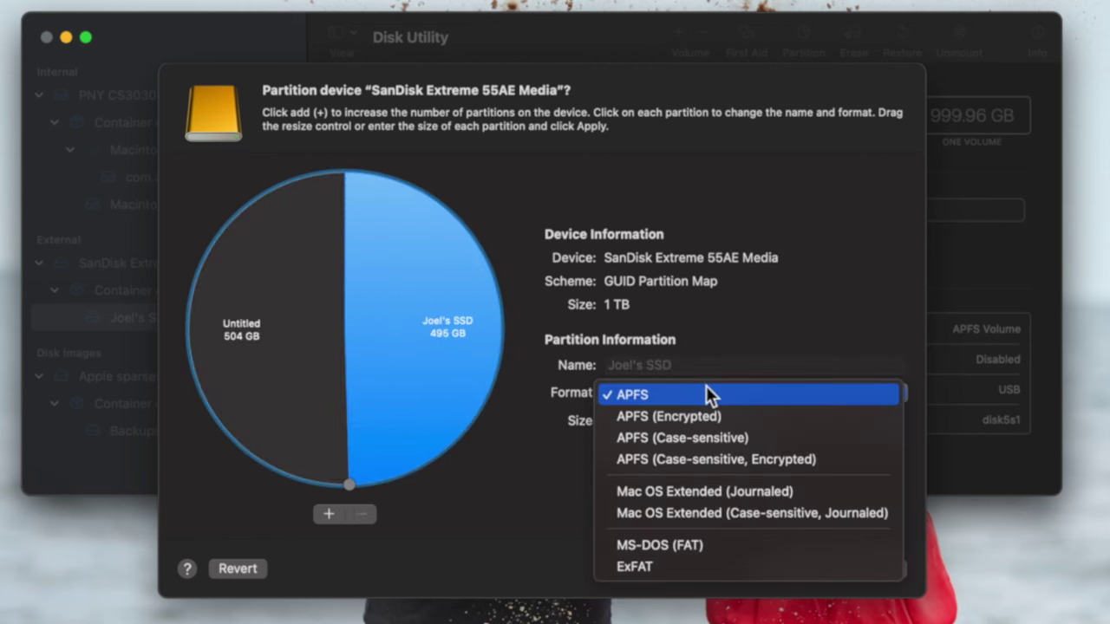
click(711, 394)
click(642, 392)
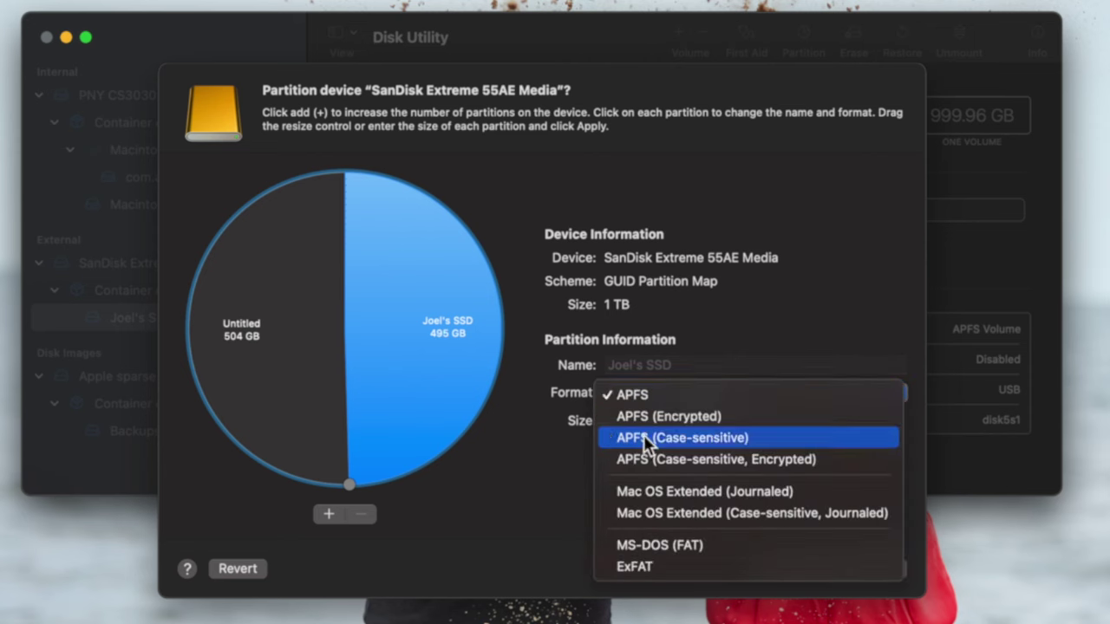
click(624, 308)
click(273, 316)
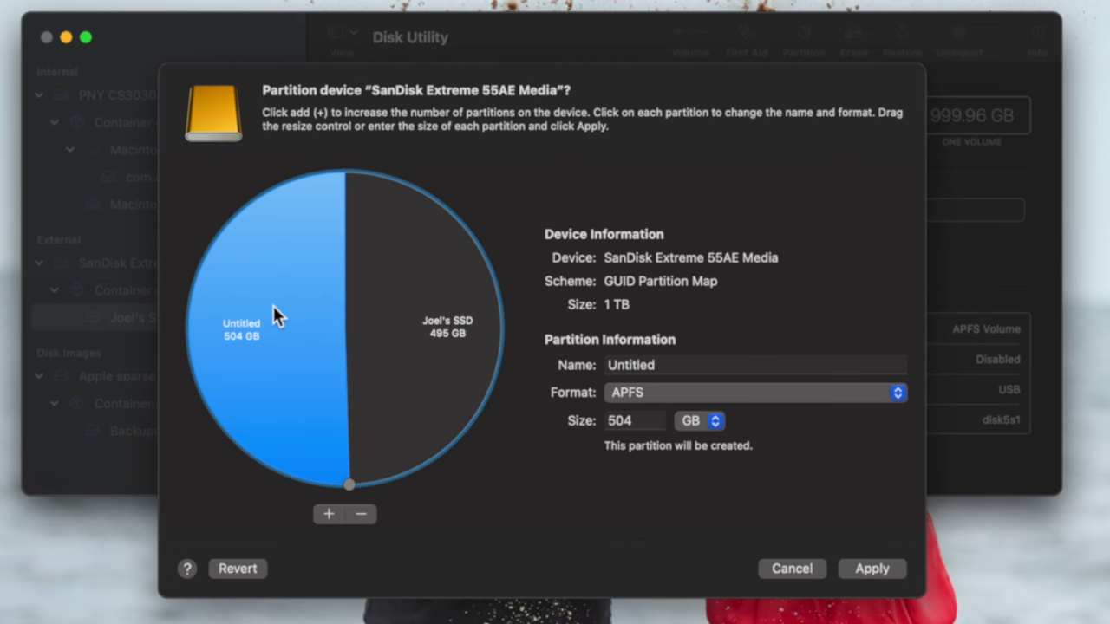
Step: Shrink the untitled partition to about 493 GB, name it Windows, and set its format to MS-DOS (FAT)
drag(356, 486, 339, 487)
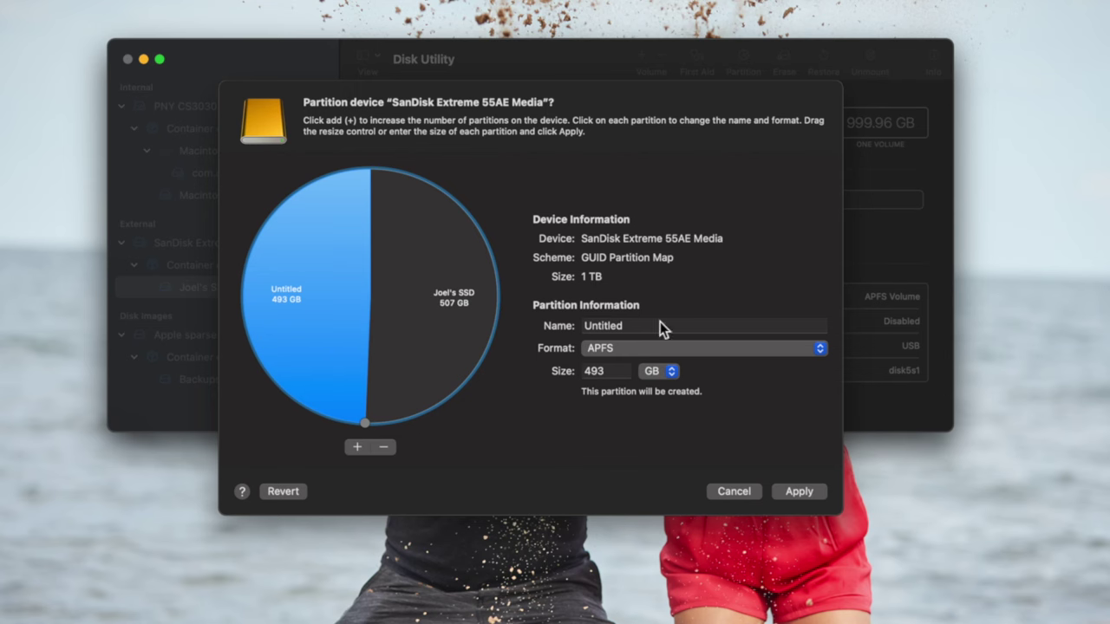
click(648, 328)
double_click(649, 328)
text(Windows)
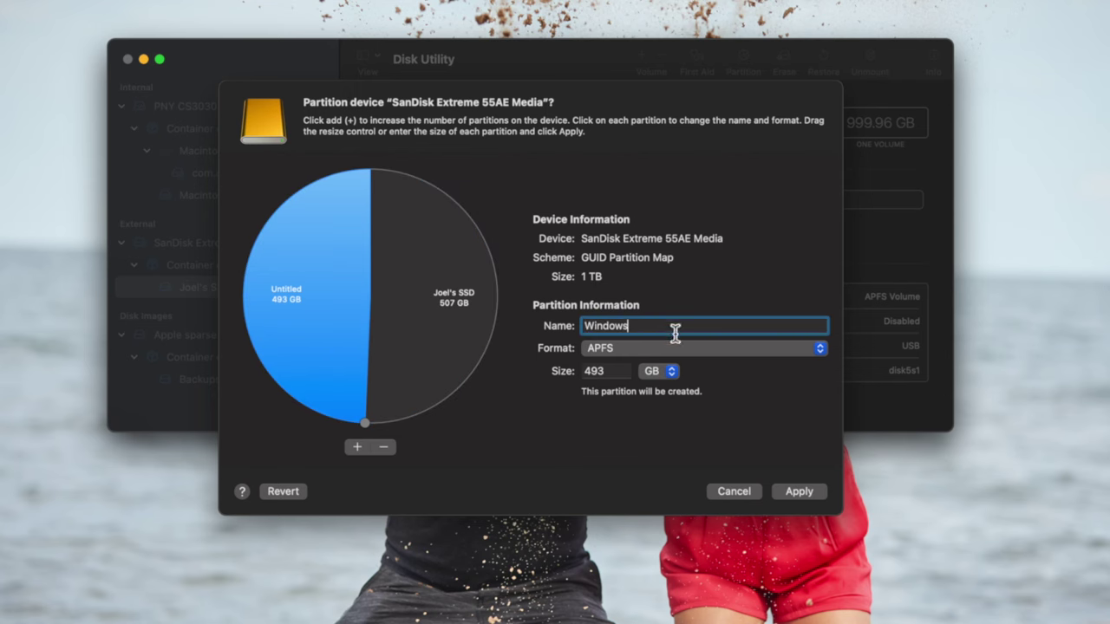
click(636, 352)
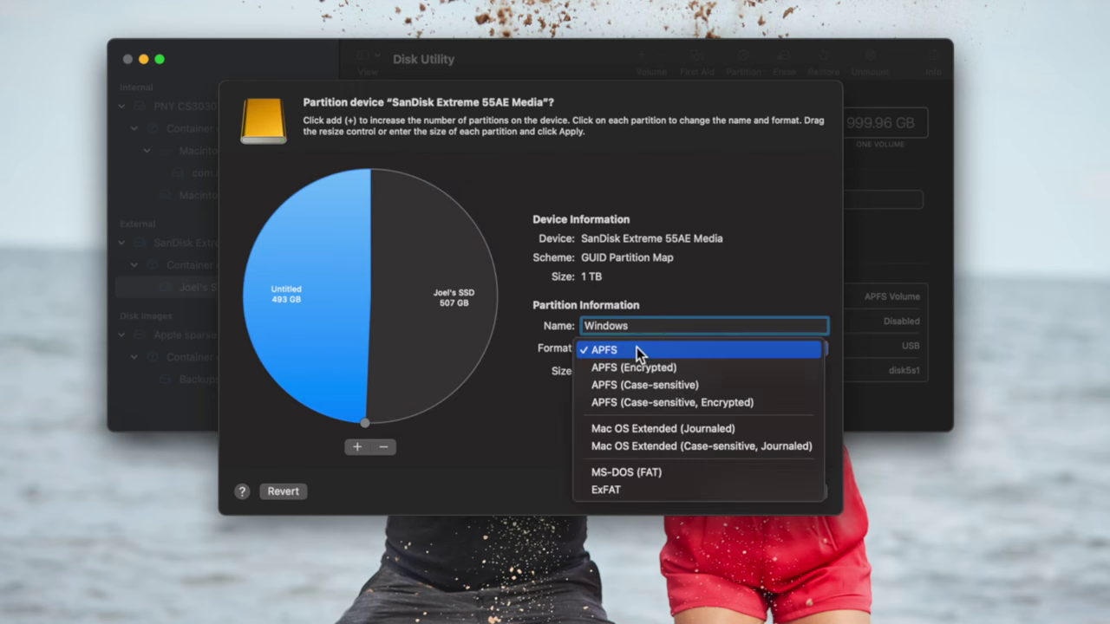
click(643, 467)
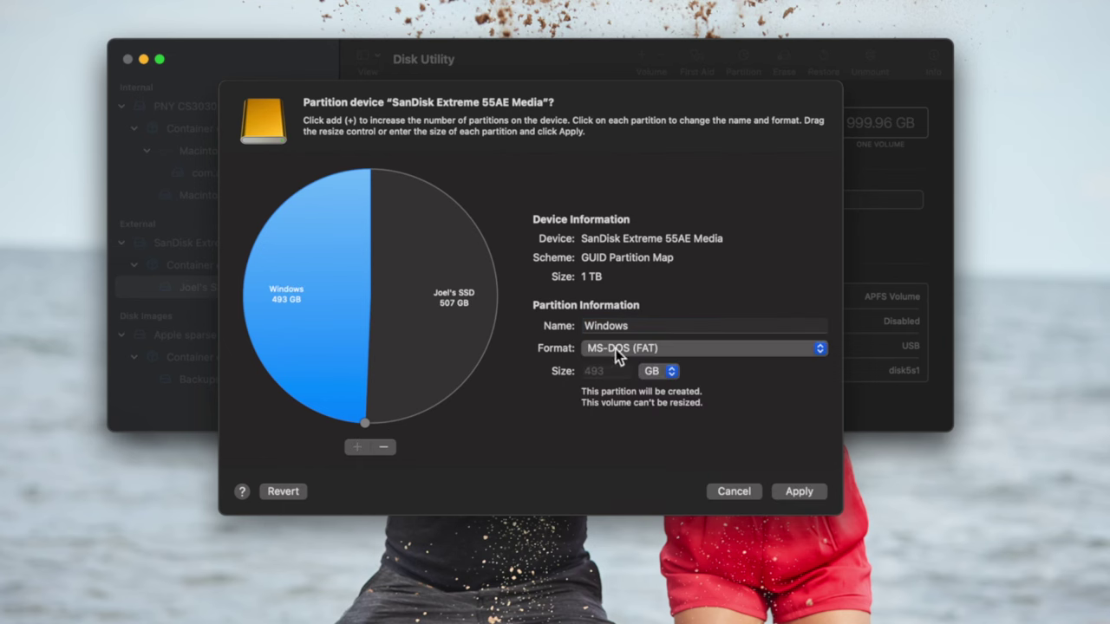
Step: Set the existing APFS partition's size to 500 GB and check the settings of both partitions
click(412, 403)
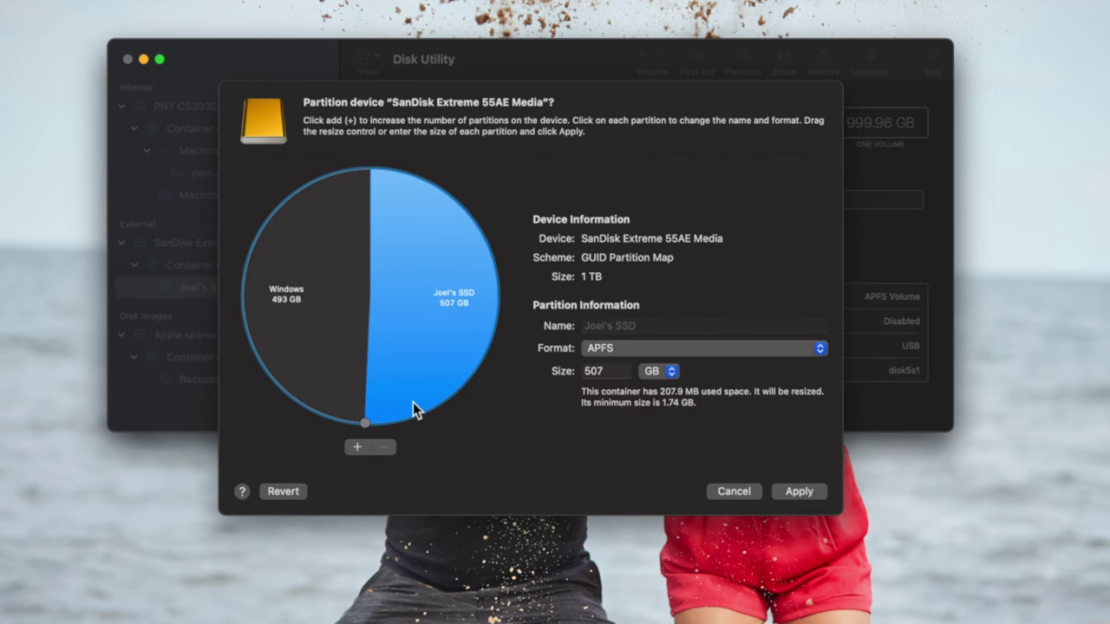
double_click(604, 371)
text(500)
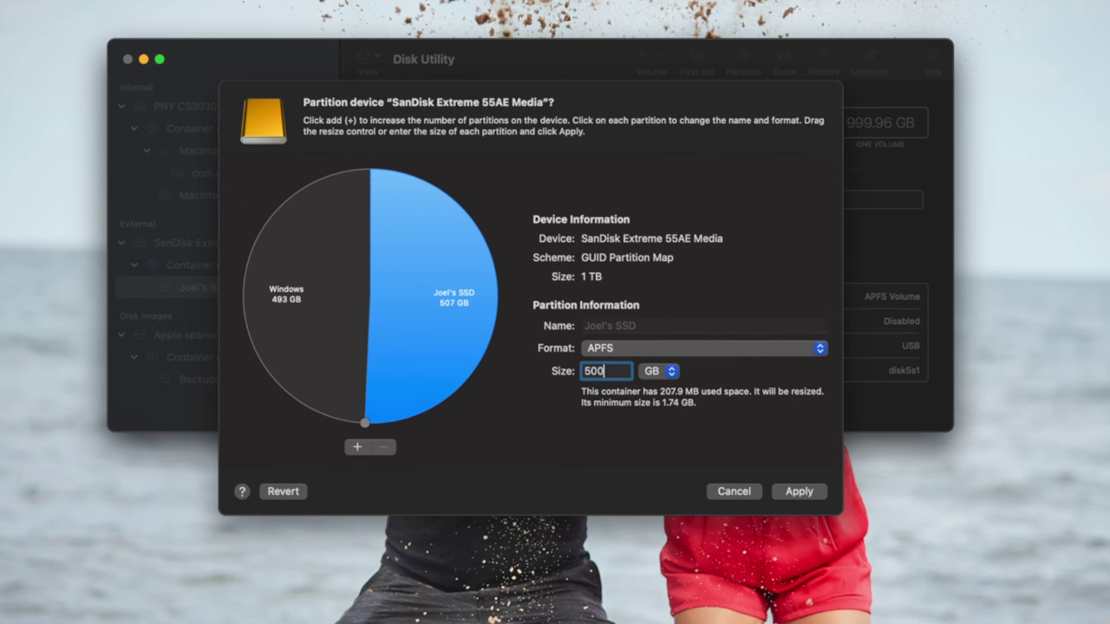
key(Return)
click(313, 299)
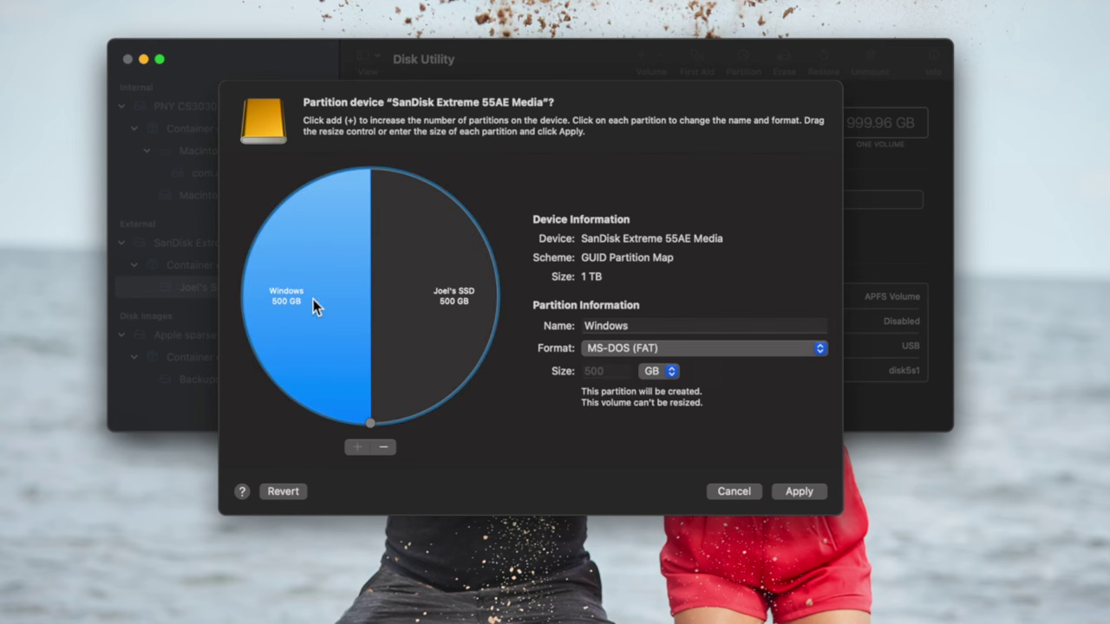
click(469, 309)
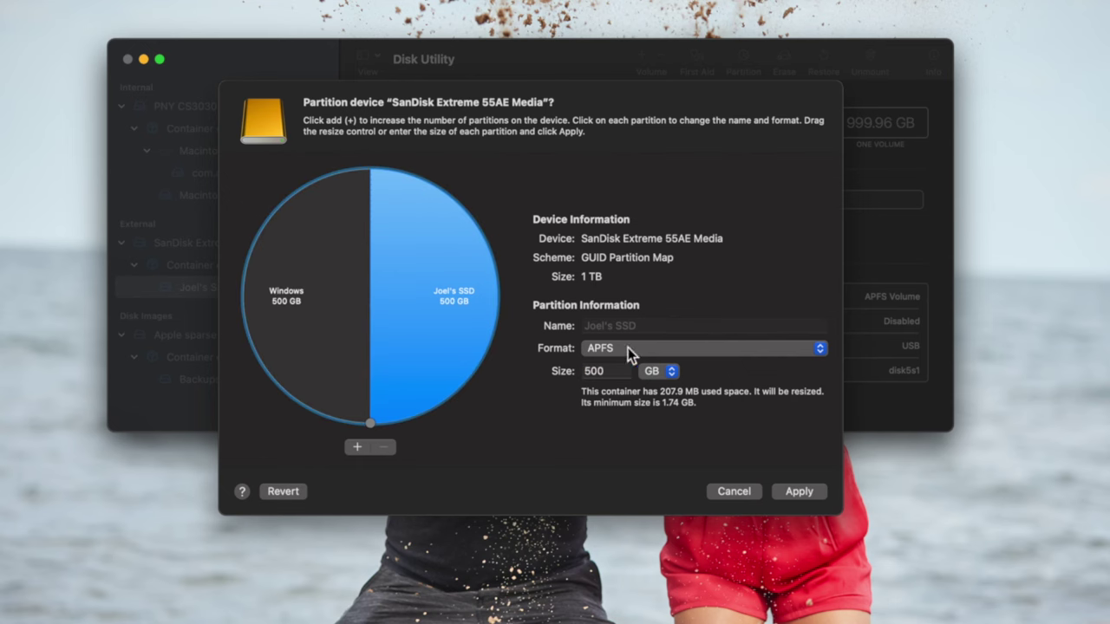
click(328, 295)
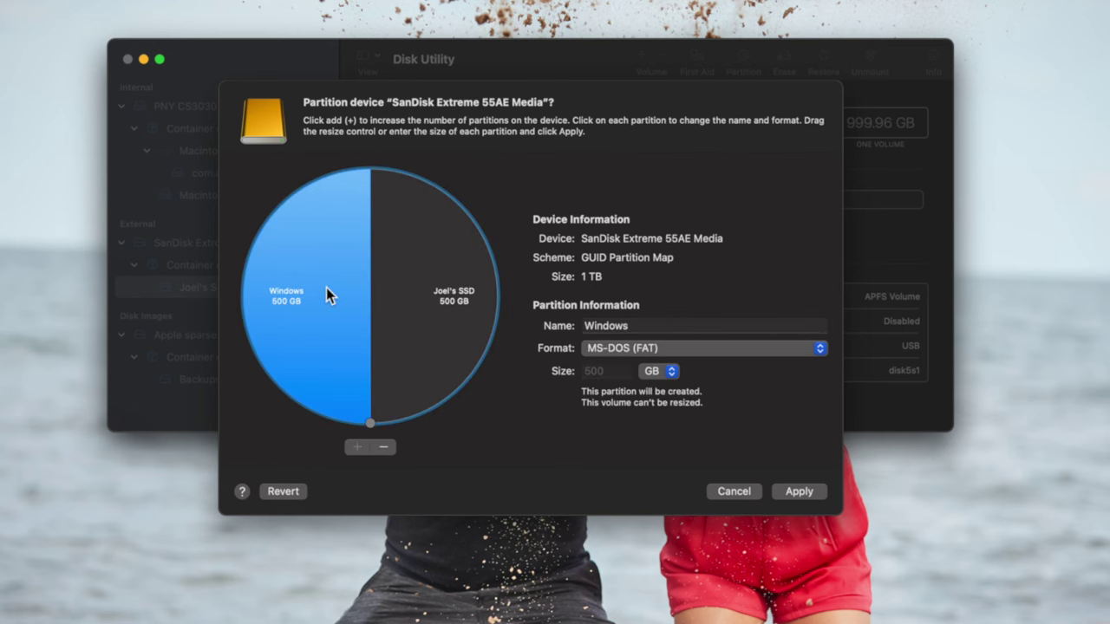
Step: Apply the partition layout to the SanDisk Extreme 55AE Media device, confirm partitioning, and close the finished operation
click(800, 493)
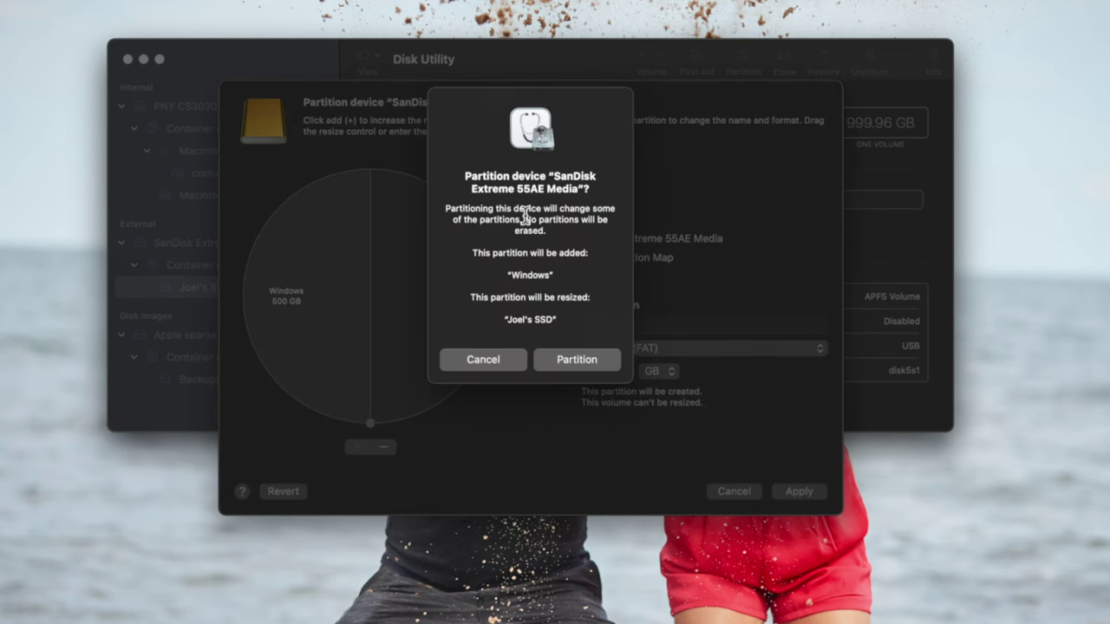
drag(488, 302, 575, 319)
click(576, 303)
click(587, 363)
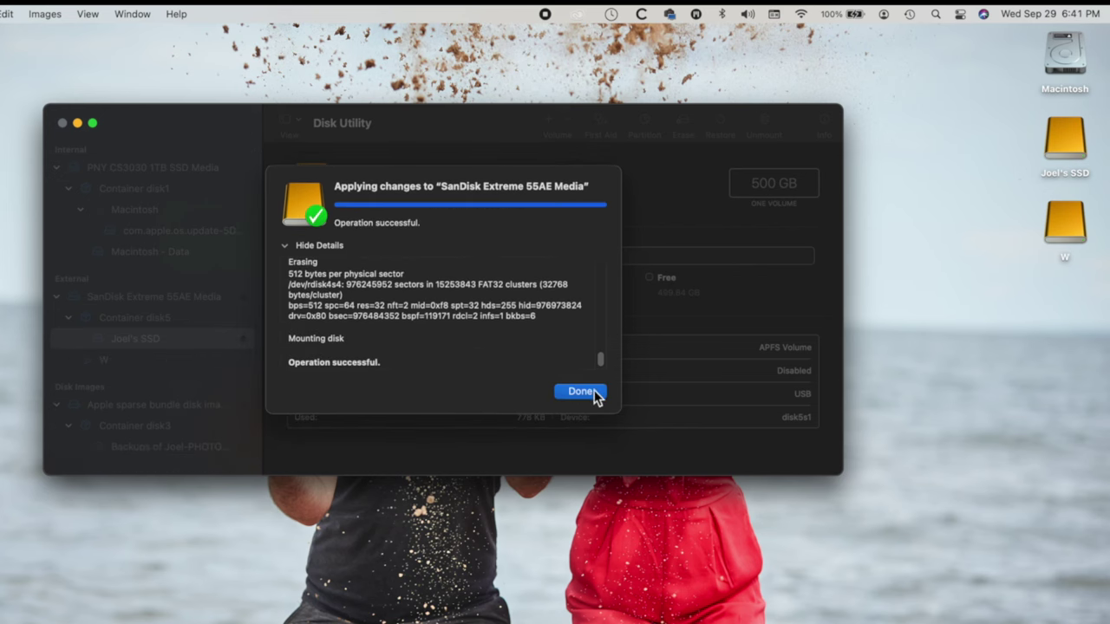
click(583, 391)
Step: Move the two external drive icons aside on the desktop and rename the W volume as Windows in Disk Utility
drag(1075, 132, 1047, 139)
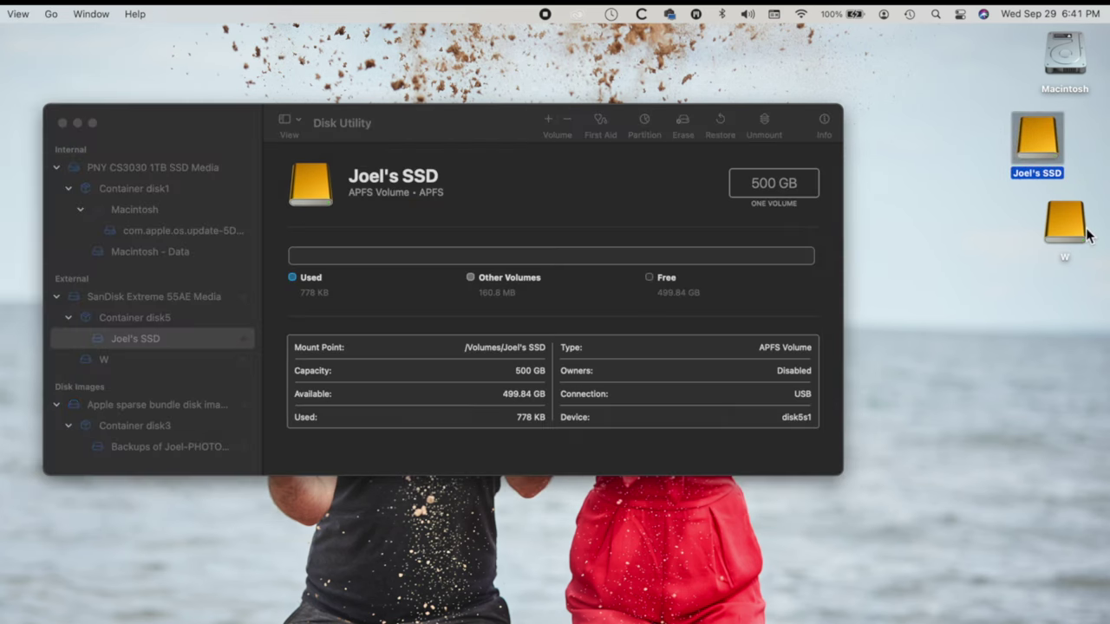
drag(1087, 231, 1032, 232)
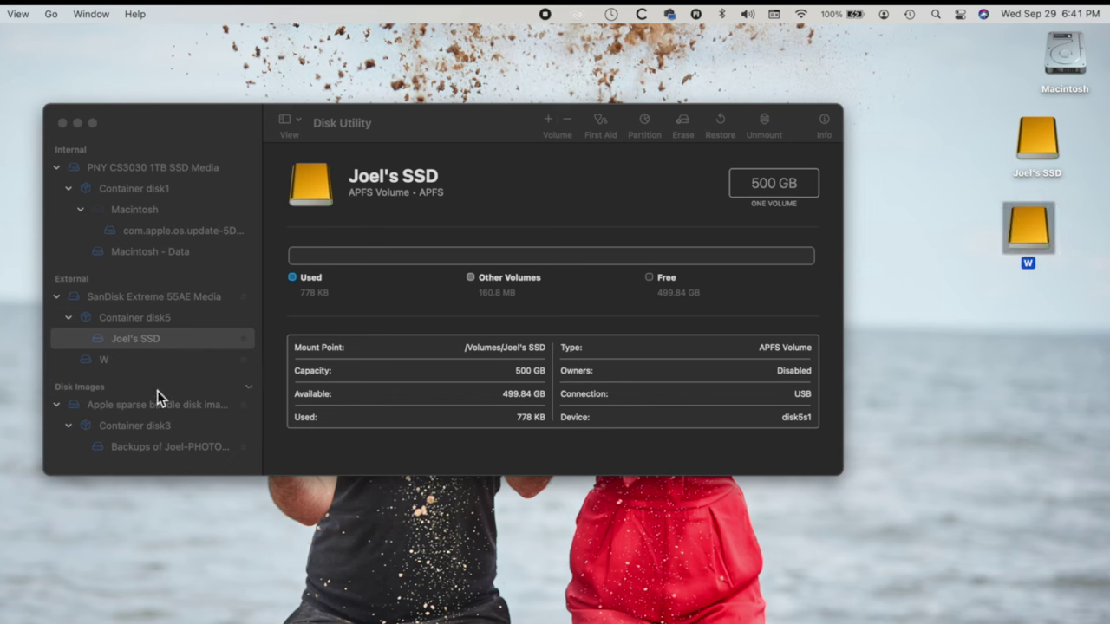
click(156, 367)
click(142, 362)
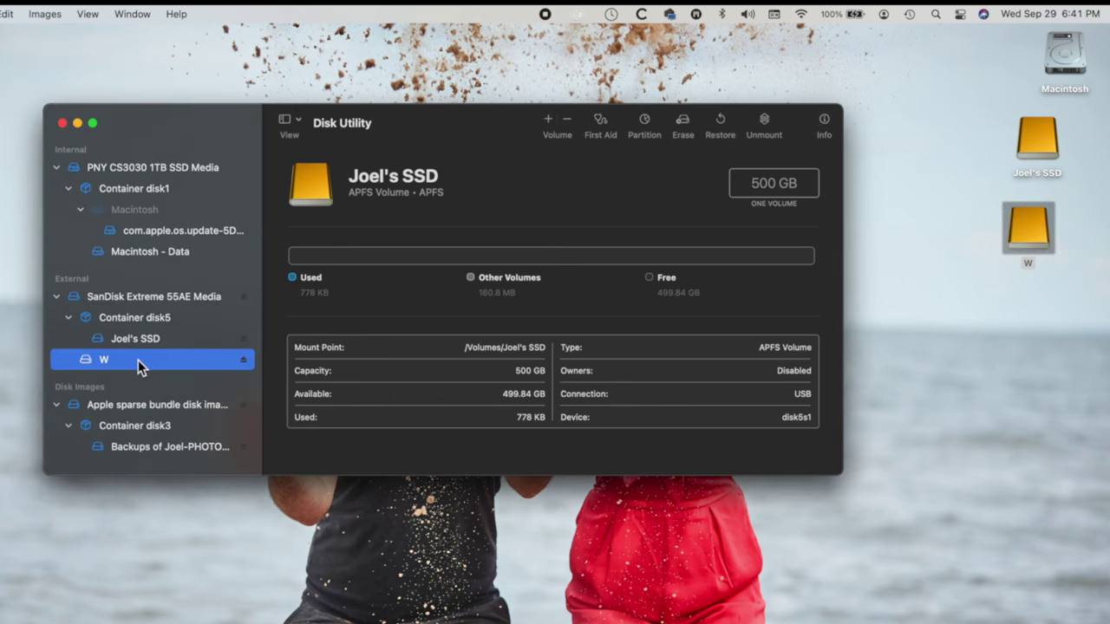
click(362, 178)
text(Windows)
key(Return)
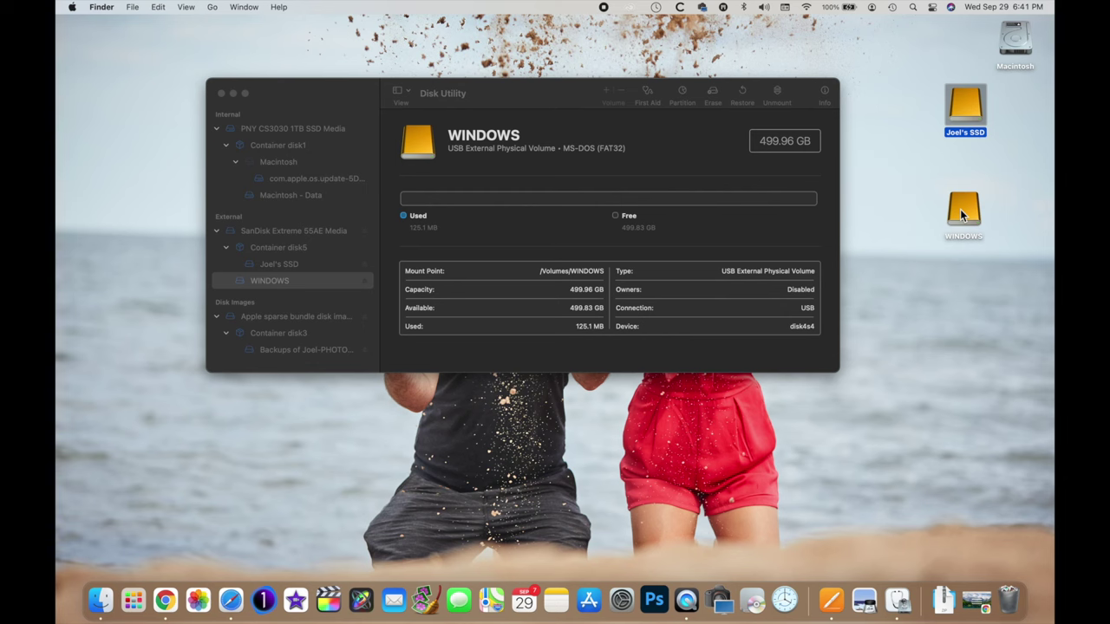
Step: Check the WINDOWS drive's format in its Finder info and the other external volume's format and capacity in Disk Utility
click(961, 215)
right_click(960, 209)
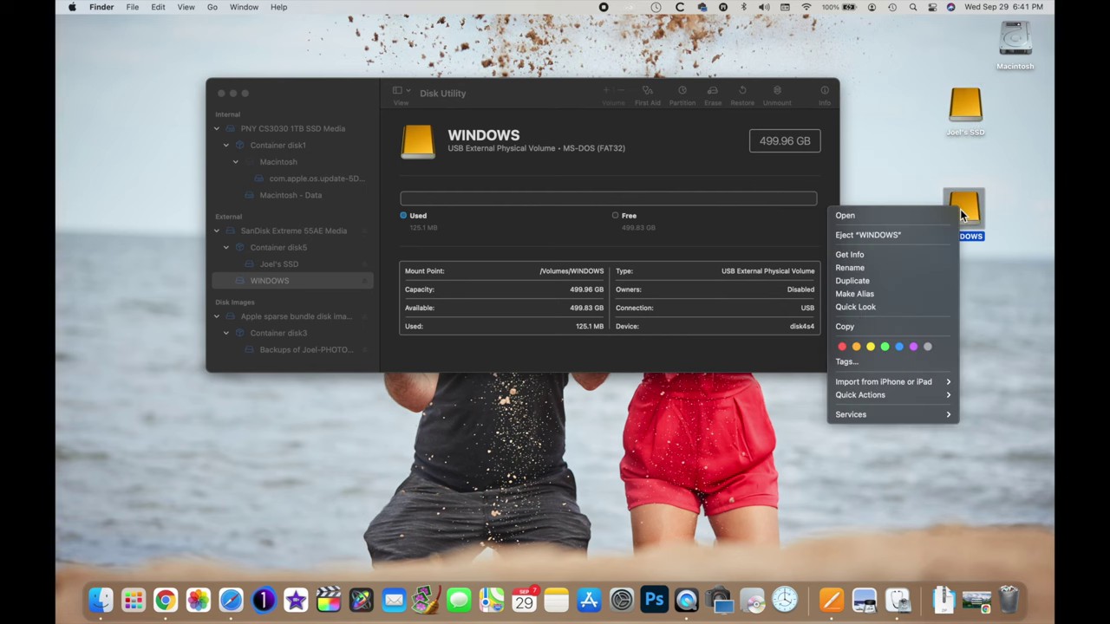
click(888, 254)
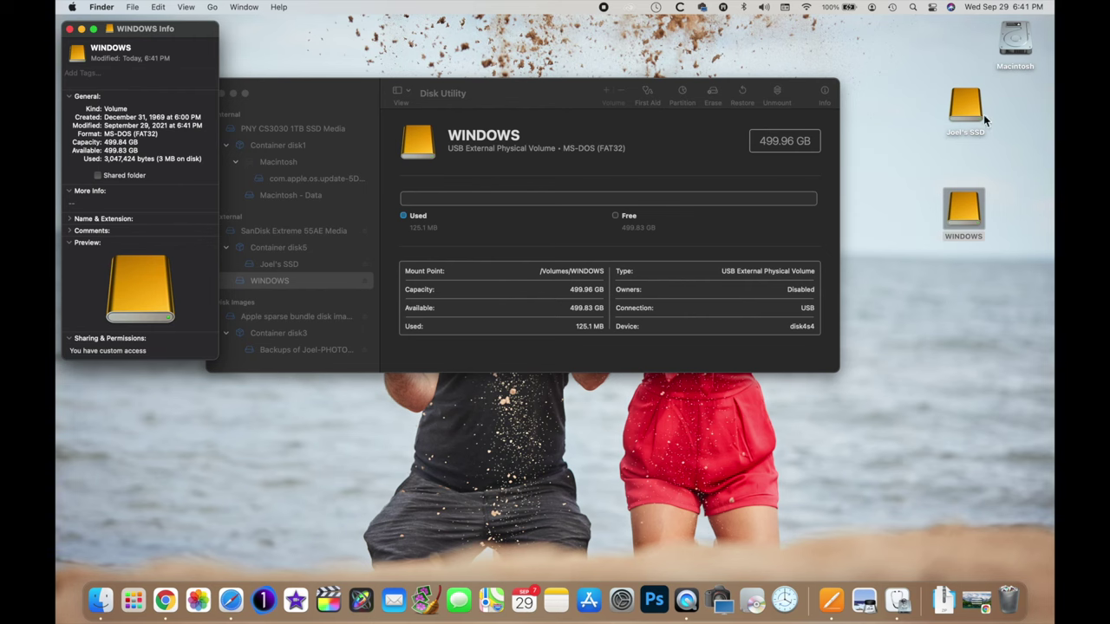
click(286, 266)
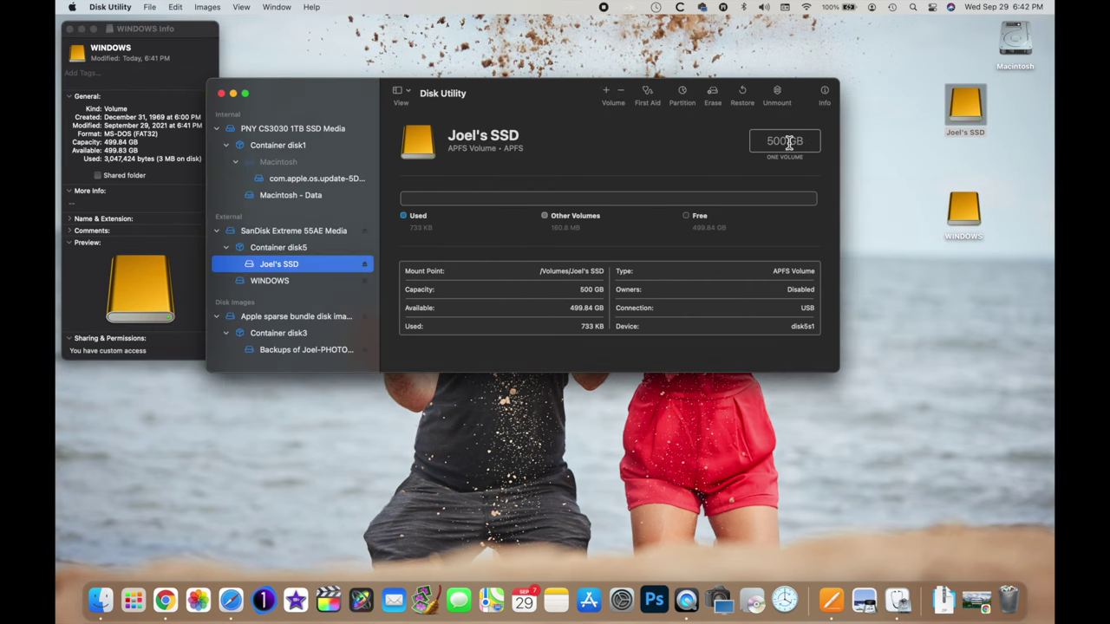